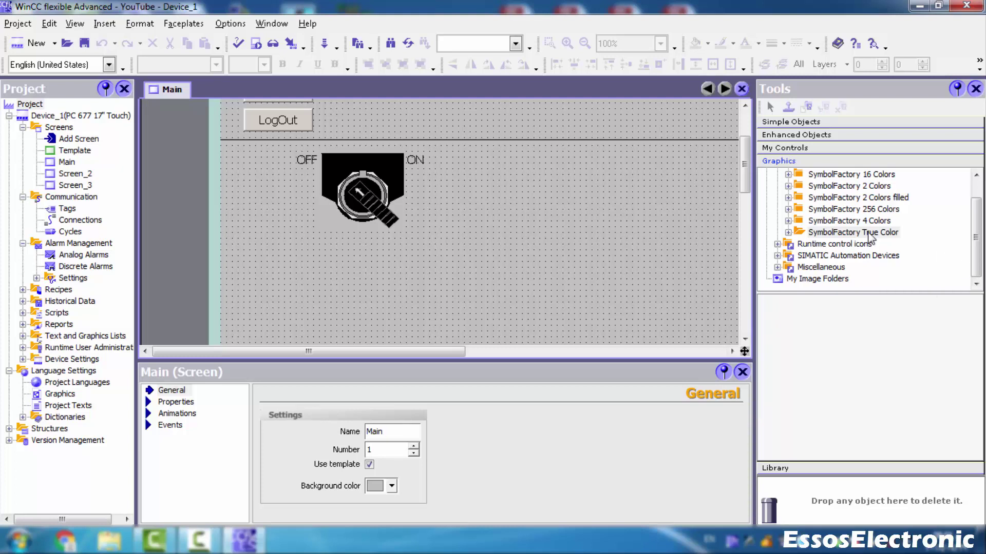
Open the 3-D Pushbuttons Etc category of the SymbolFactory True Color graphics.
{"action": "scroll", "coordinate": [973, 257], "scroll_direction": "up", "scroll_amount": 1}
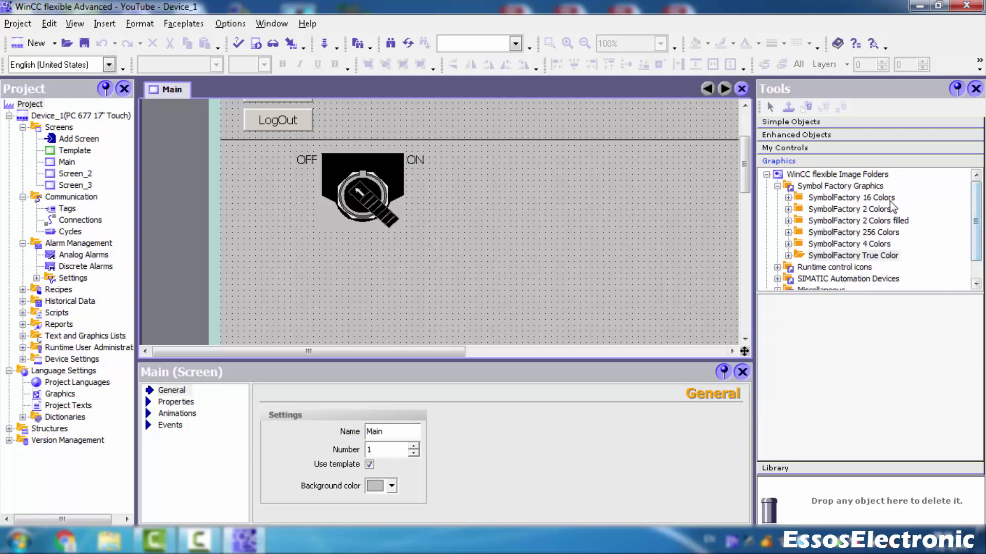
{"action": "left_click", "coordinate": [863, 260]}
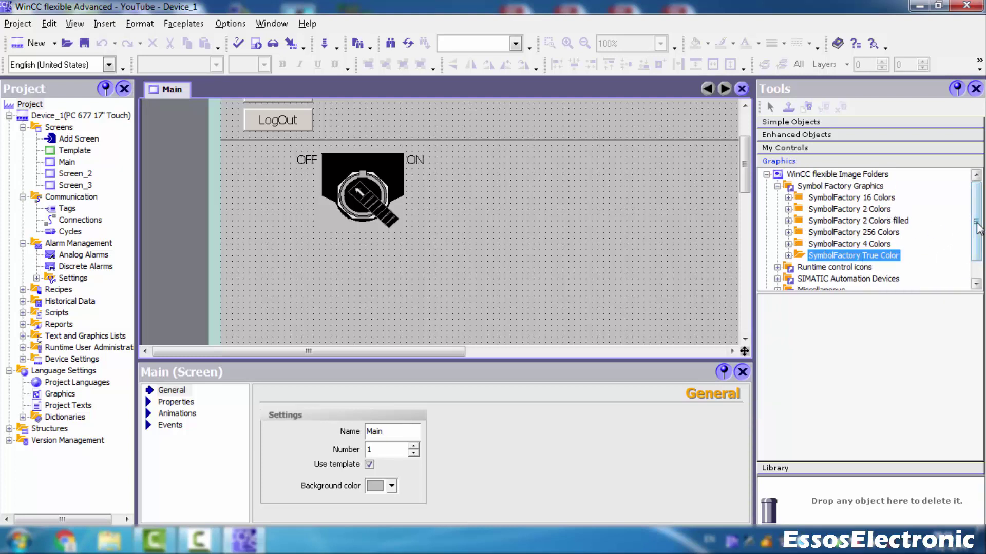
{"action": "scroll", "coordinate": [976, 231], "scroll_direction": "down", "scroll_amount": 1}
{"action": "left_click", "coordinate": [789, 245]}
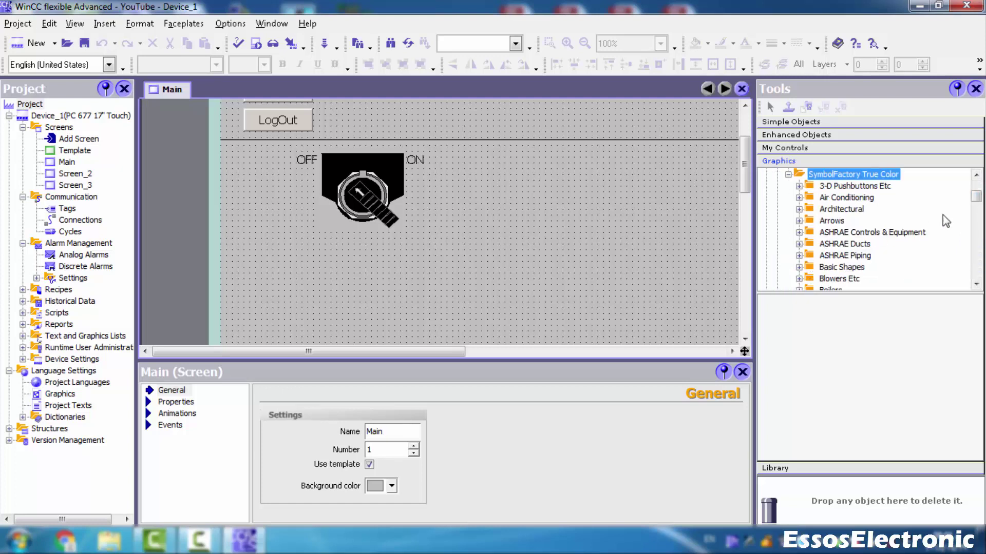
{"action": "scroll", "coordinate": [848, 270], "scroll_direction": "down", "scroll_amount": 1}
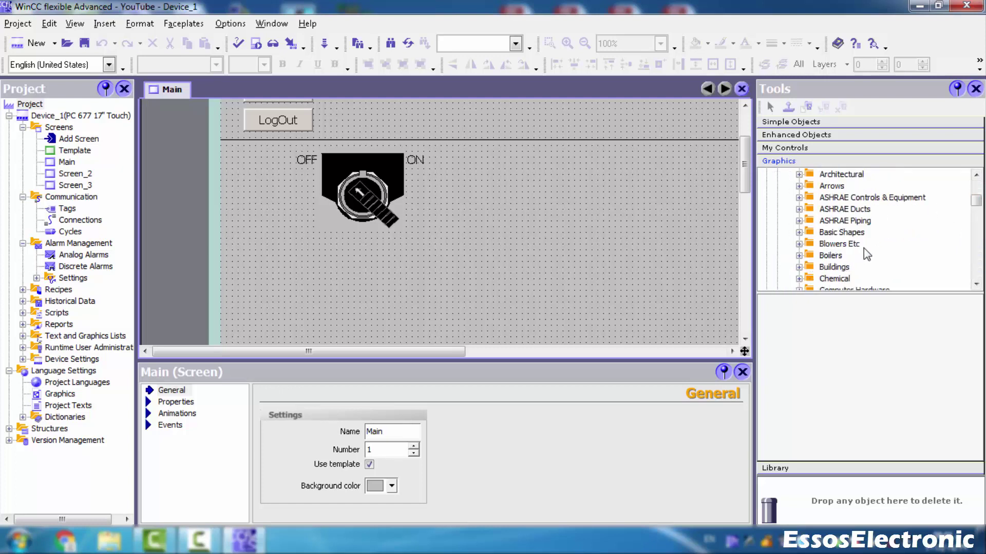
{"action": "scroll", "coordinate": [864, 250], "scroll_direction": "up", "scroll_amount": 2}
{"action": "left_click", "coordinate": [879, 221]}
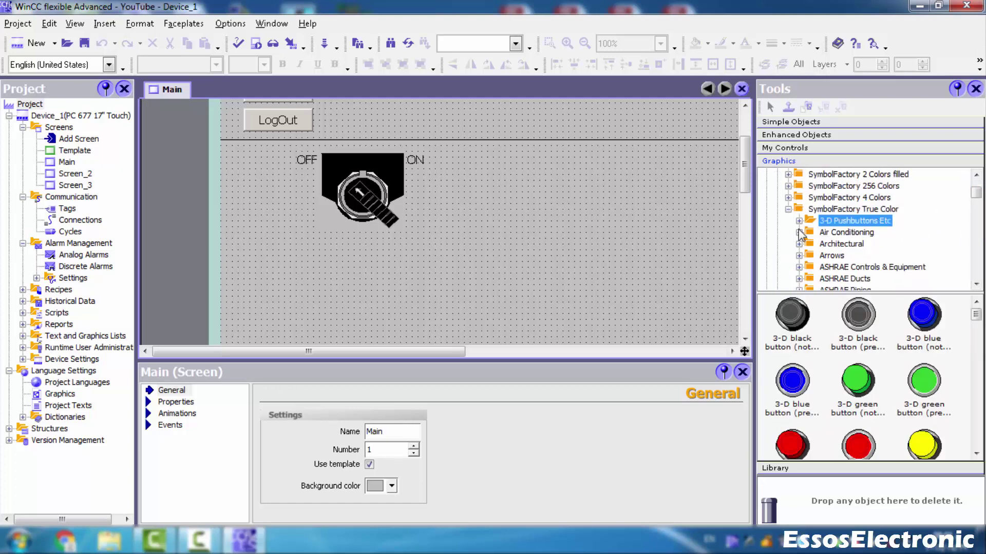
{"action": "scroll", "coordinate": [842, 410], "scroll_direction": "down", "scroll_amount": 2}
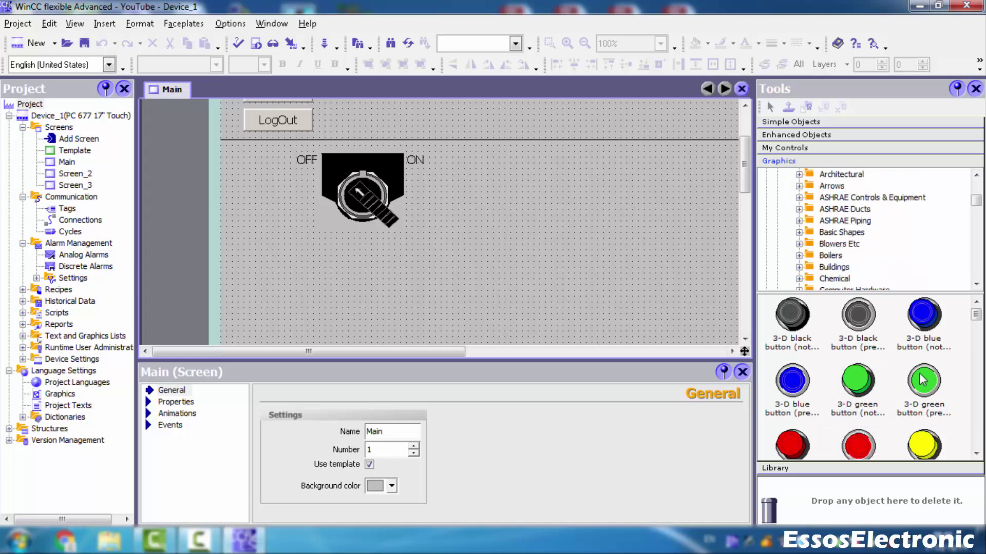
Place the Green pilot light 1 graphic beside the OFF/ON selector switch on the Main screen and shrink it.
{"action": "left_click_drag", "start_coordinate": [979, 322], "coordinate": [967, 356]}
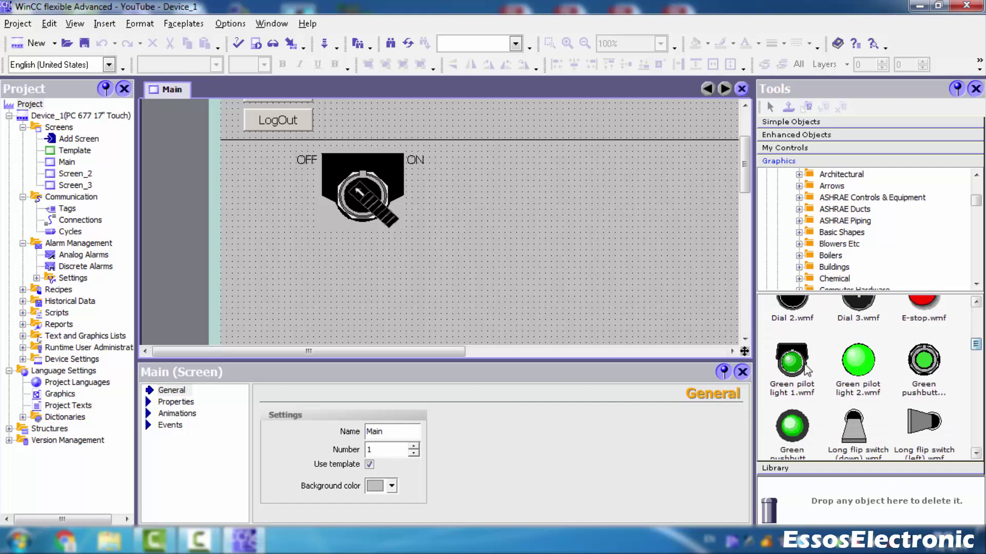
{"action": "left_click_drag", "start_coordinate": [794, 361], "coordinate": [512, 202]}
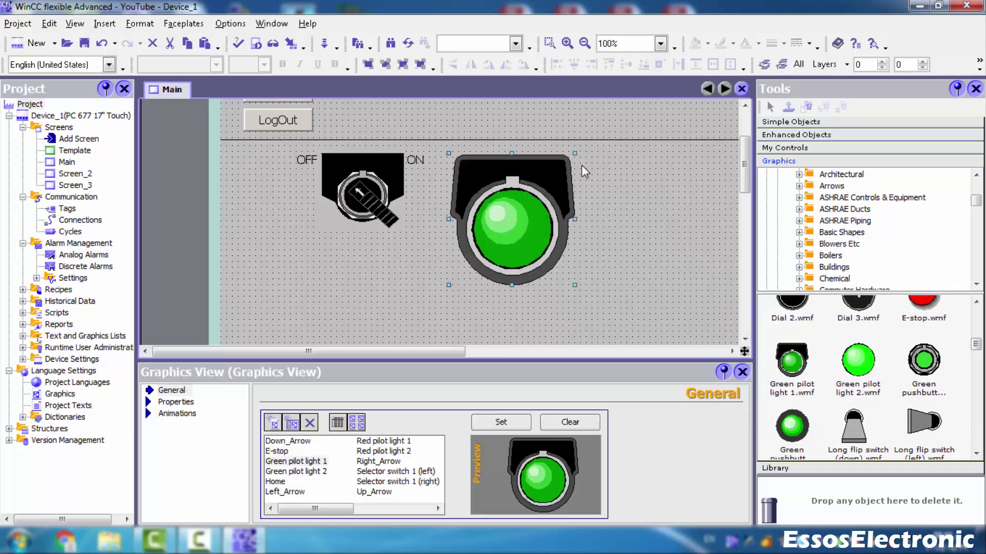
{"action": "left_click_drag", "start_coordinate": [577, 158], "coordinate": [510, 190]}
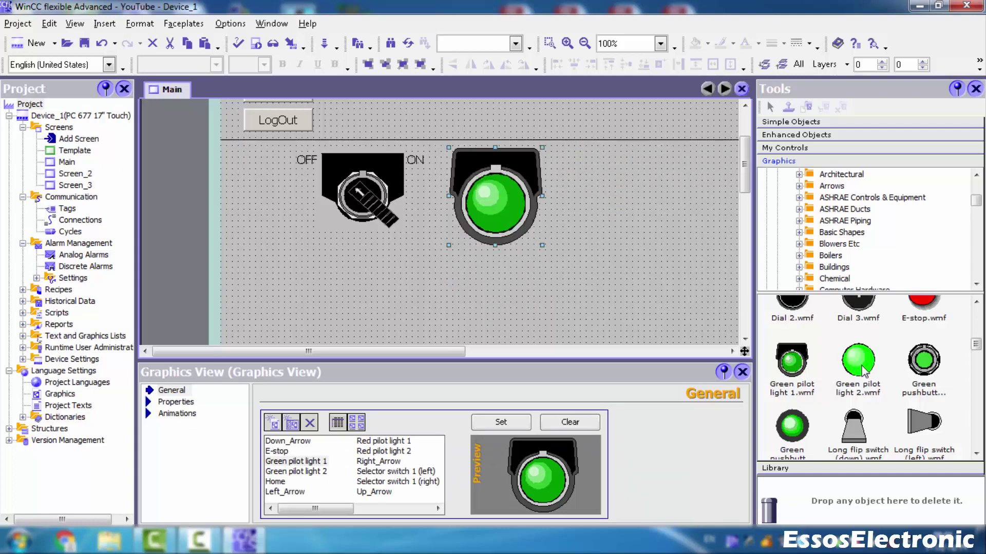
Add the Green pilot light 2 graphic and shrink it to fit exactly over the lens of Green pilot light 1.
{"action": "left_click_drag", "start_coordinate": [864, 370], "coordinate": [588, 249]}
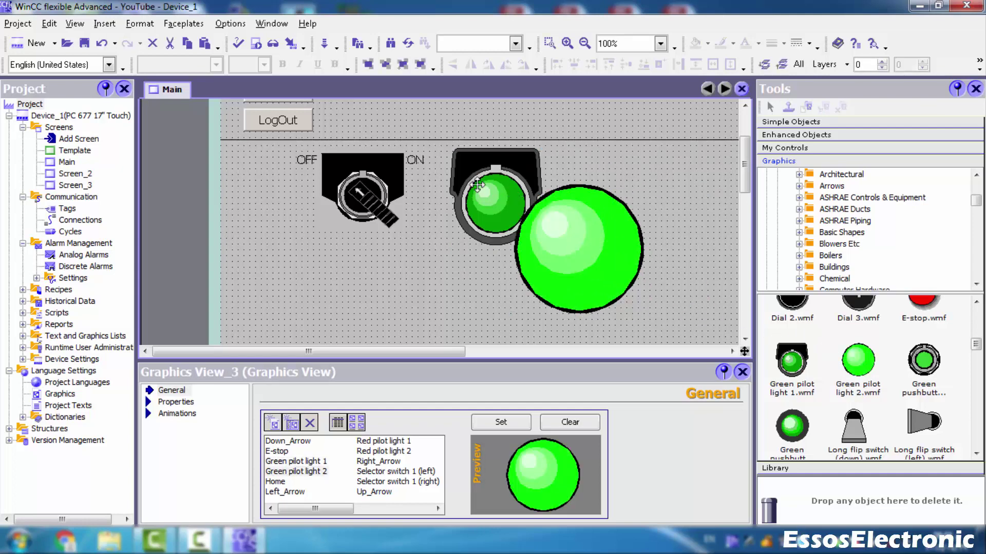
{"action": "left_click", "coordinate": [571, 242]}
{"action": "left_click_drag", "start_coordinate": [647, 182], "coordinate": [596, 236]}
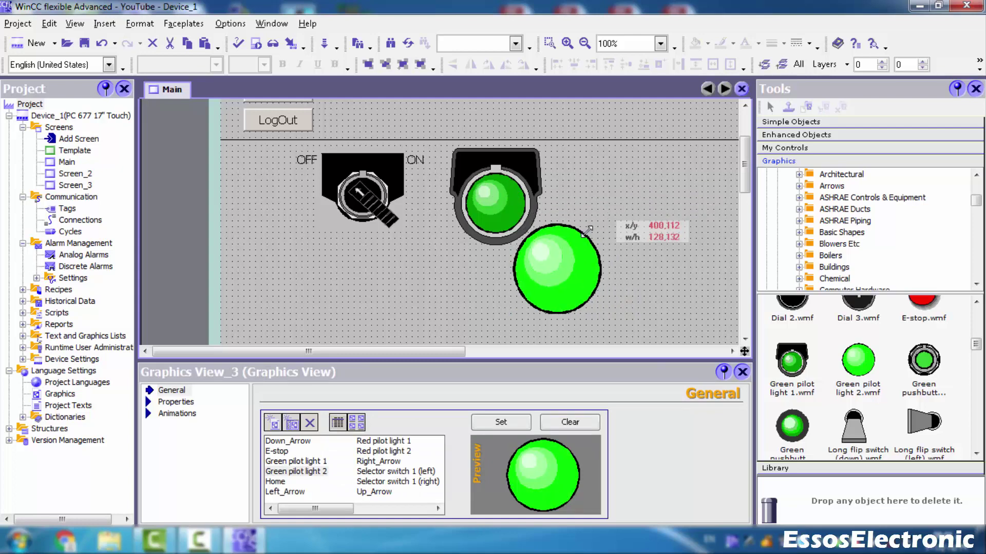
{"action": "left_click_drag", "start_coordinate": [563, 273], "coordinate": [519, 210]}
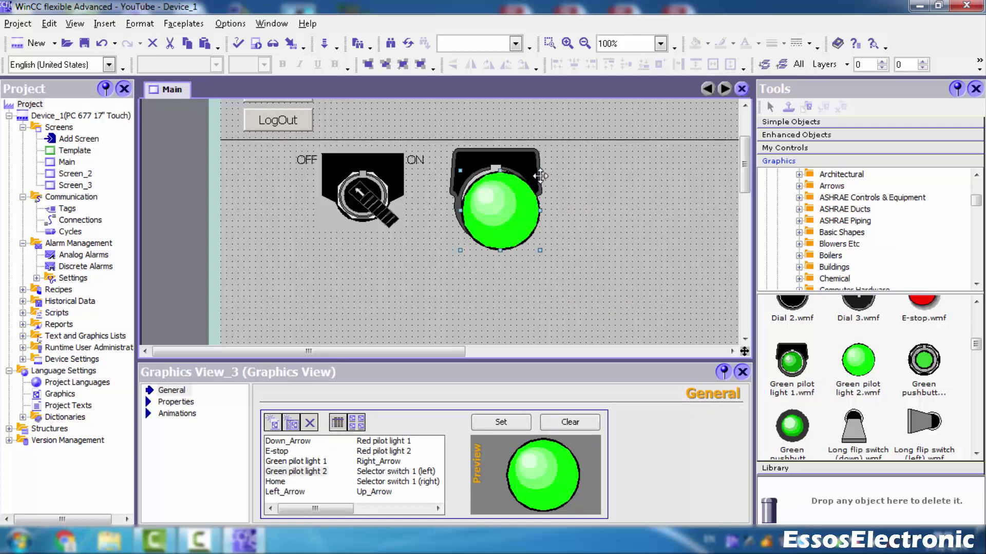
{"action": "left_click_drag", "start_coordinate": [534, 176], "coordinate": [526, 177]}
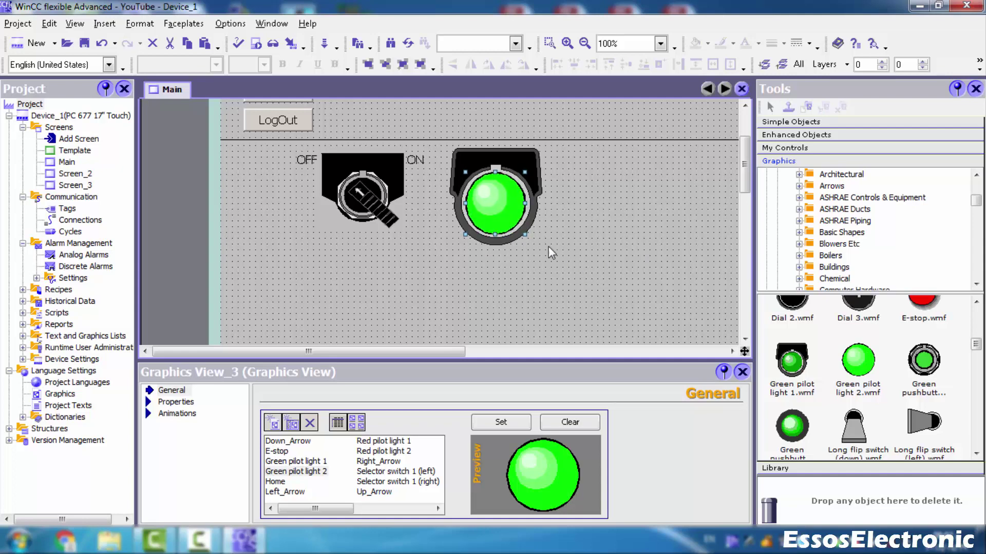
{"action": "left_click_drag", "start_coordinate": [495, 174], "coordinate": [495, 178]}
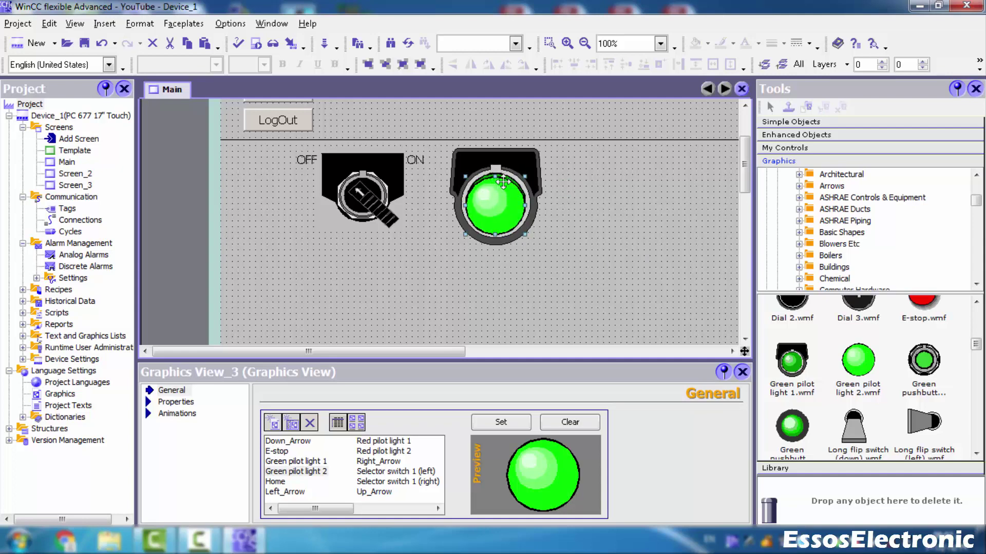
{"action": "left_click", "coordinate": [571, 227]}
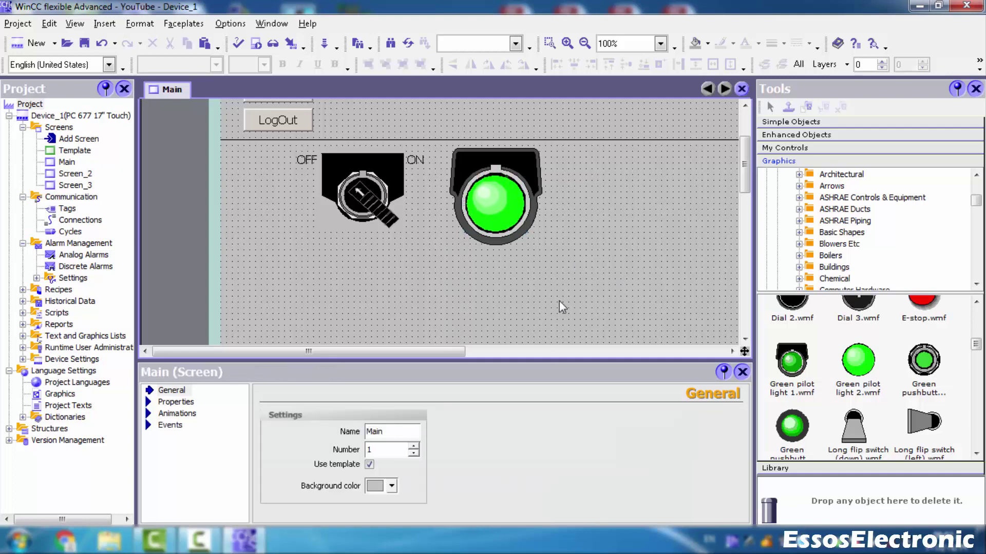
{"action": "left_click", "coordinate": [490, 223]}
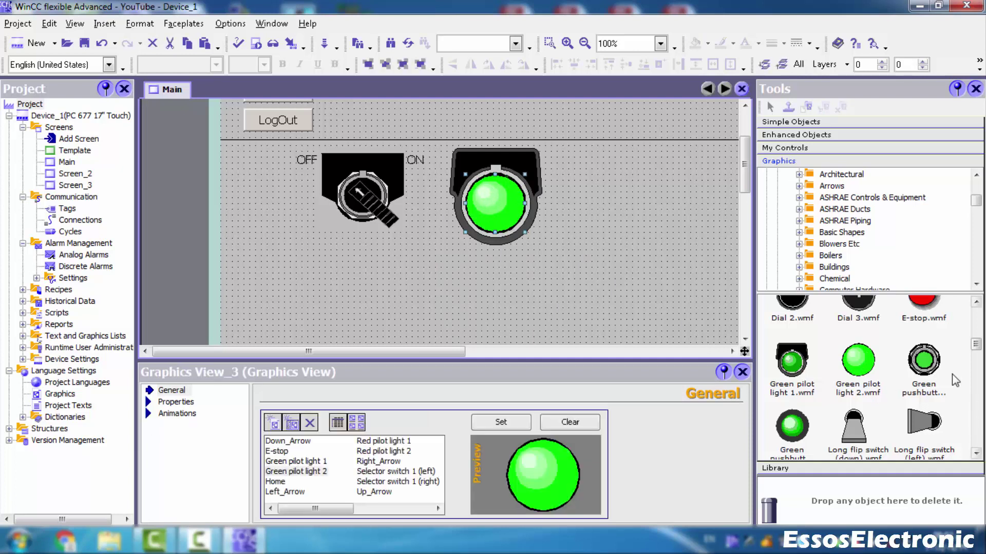
{"action": "left_click", "coordinate": [531, 154]}
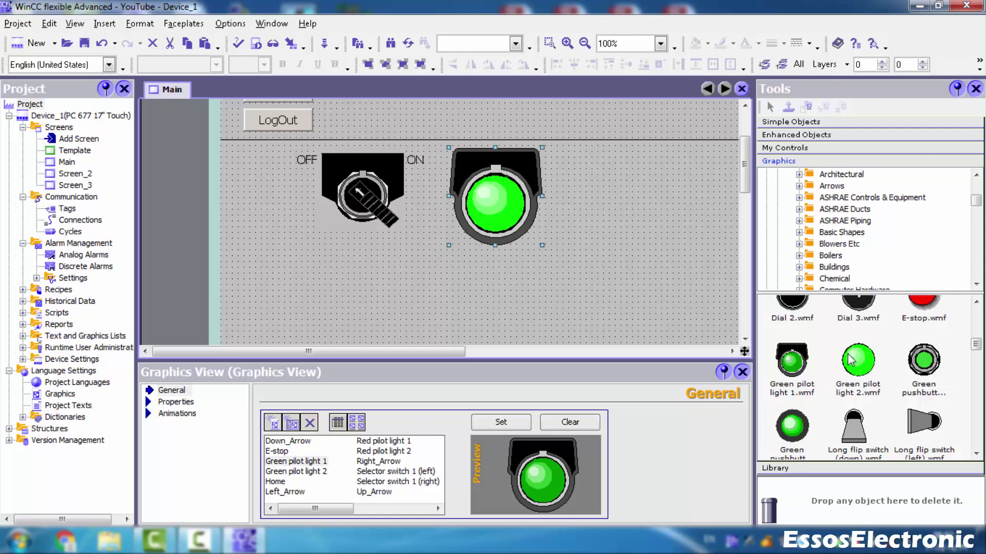
{"action": "left_click", "coordinate": [506, 213]}
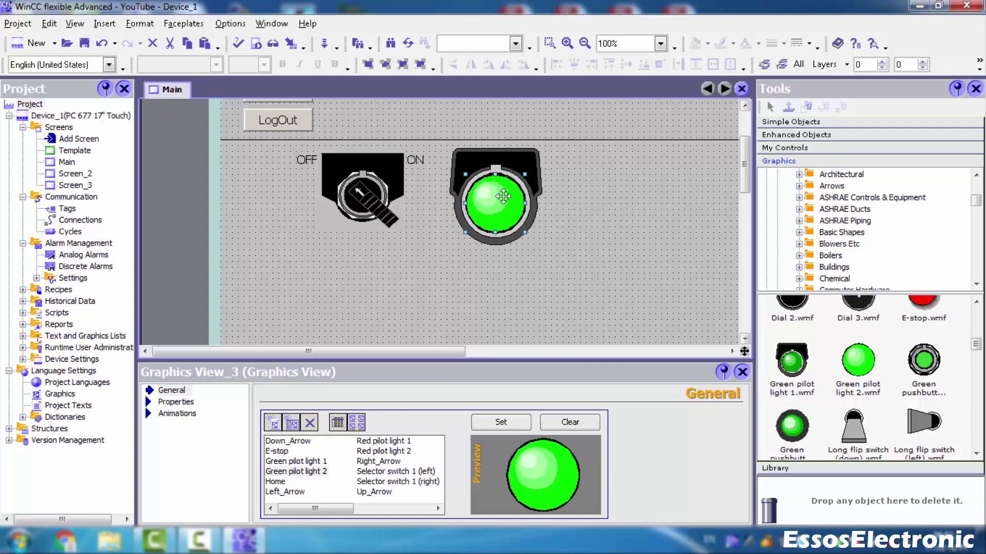
{"action": "left_click", "coordinate": [506, 154]}
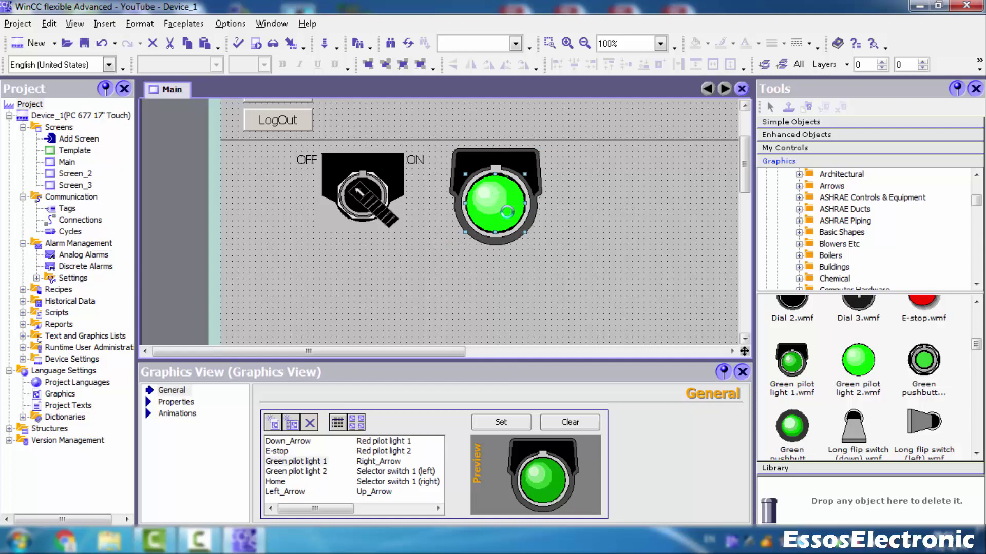
Enable the Visibility animation for the bright Green pilot light 2 graphic and set its type to Bit.
{"action": "left_click", "coordinate": [506, 211]}
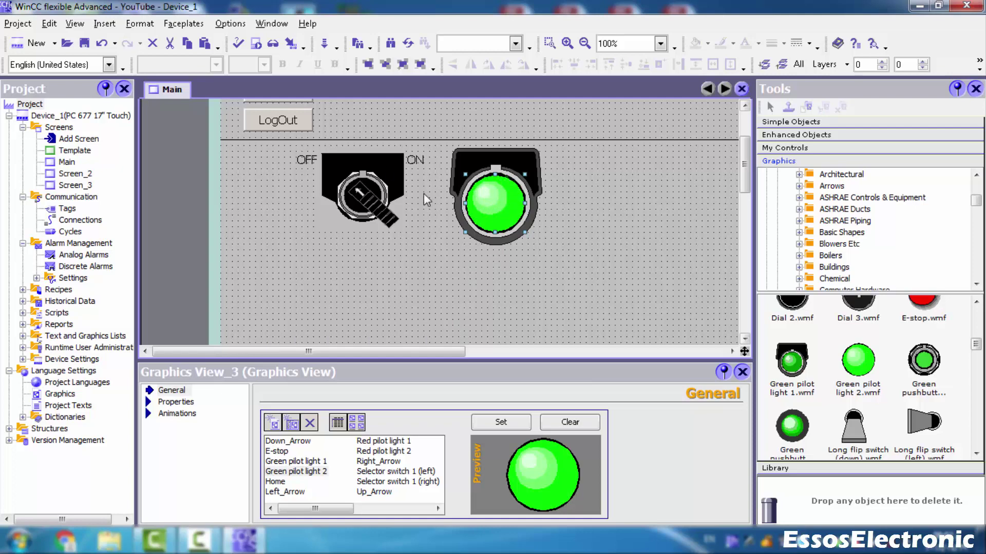
{"action": "left_click", "coordinate": [177, 414]}
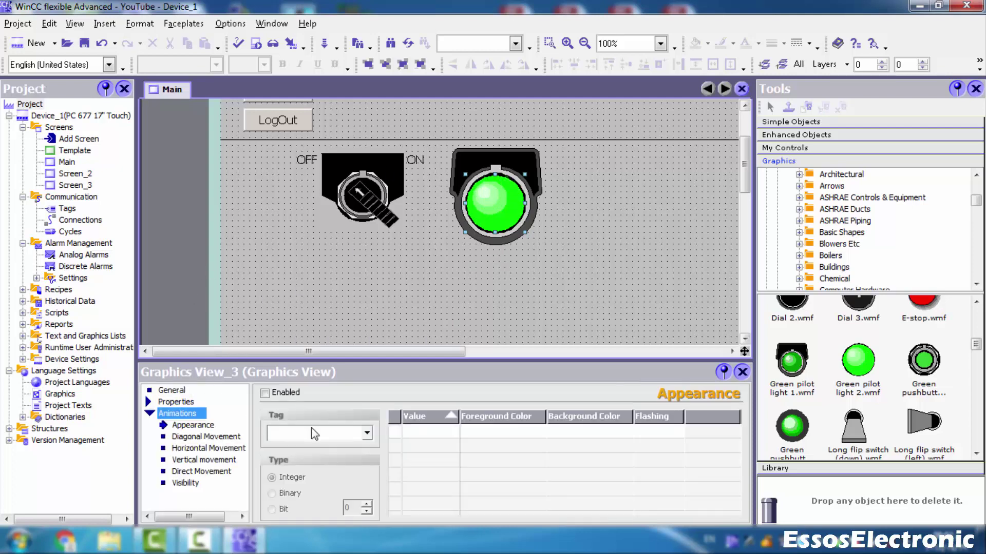
{"action": "left_click", "coordinate": [185, 483]}
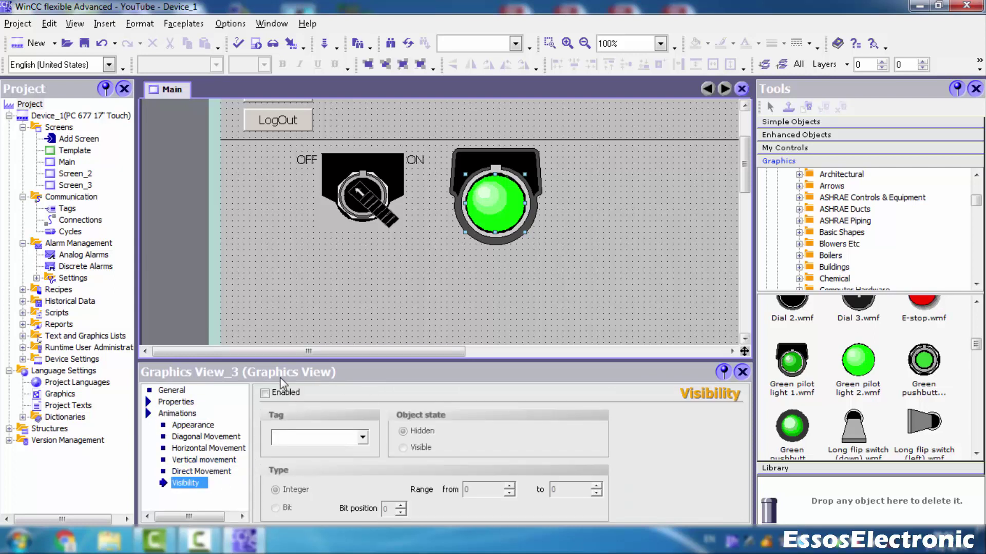
{"action": "left_click", "coordinate": [284, 396]}
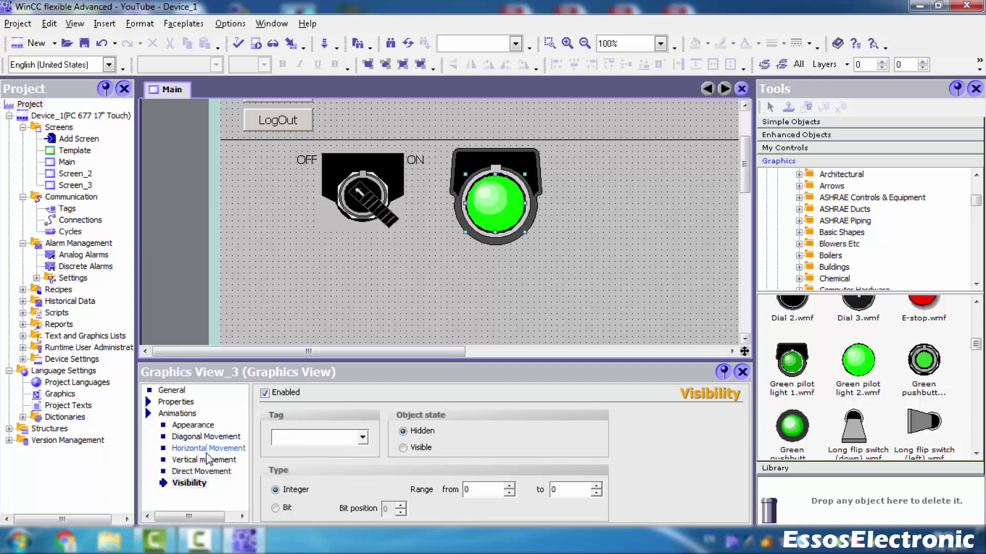
{"action": "left_click", "coordinate": [212, 471]}
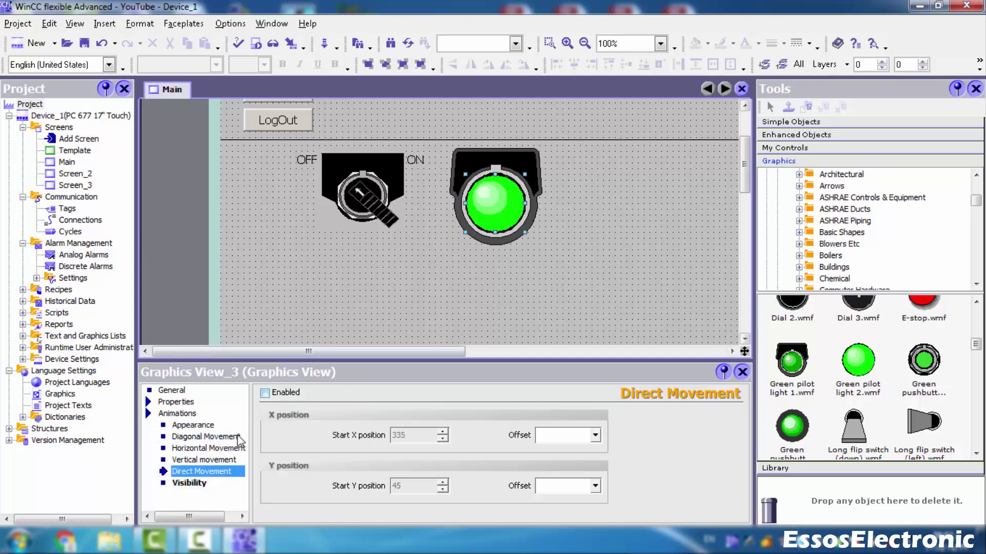
{"action": "left_click", "coordinate": [189, 483]}
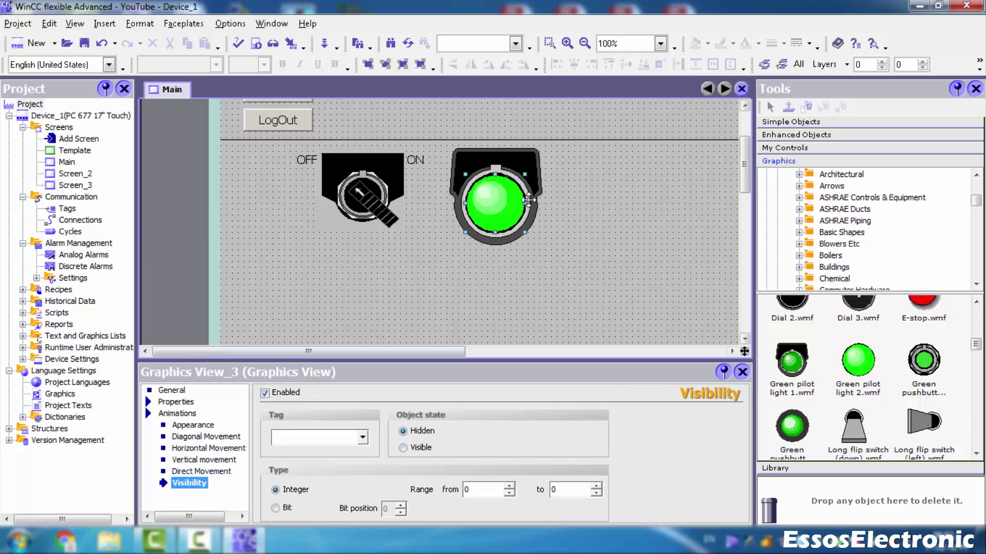
{"action": "left_click", "coordinate": [283, 511]}
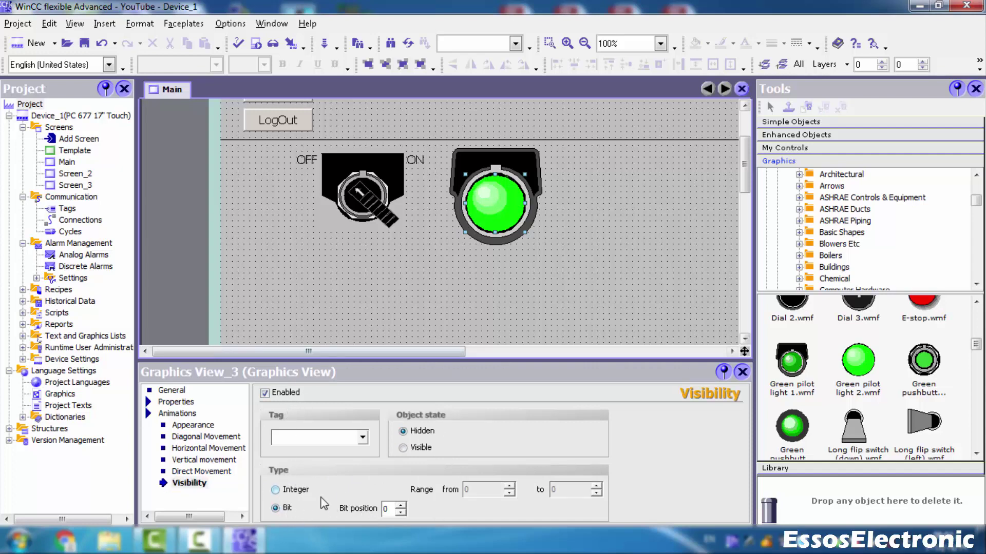
Browse the visibility tag selection to the S7 Program symbols of CPU 315-2 DP in the YouTube project.
{"action": "left_click", "coordinate": [363, 438]}
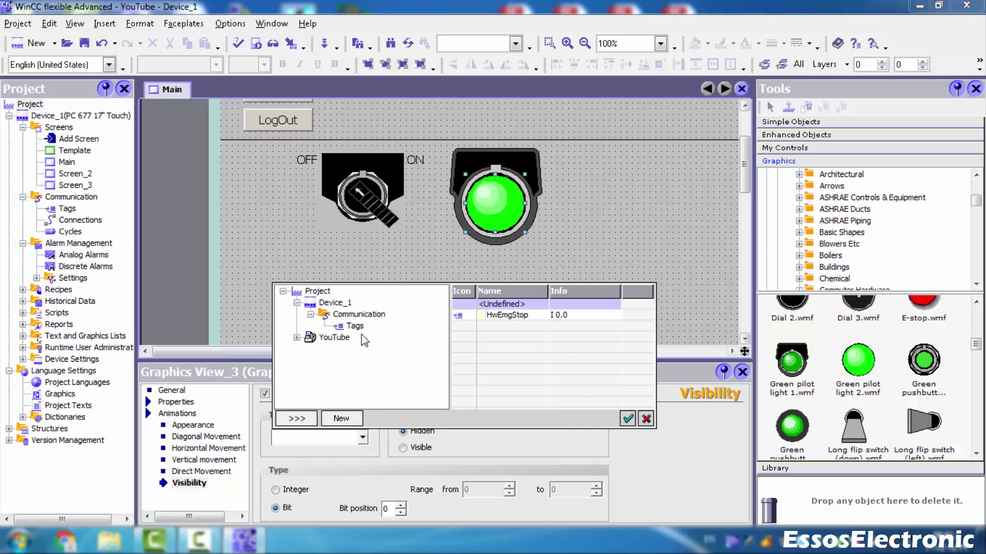
{"action": "left_click", "coordinate": [509, 315]}
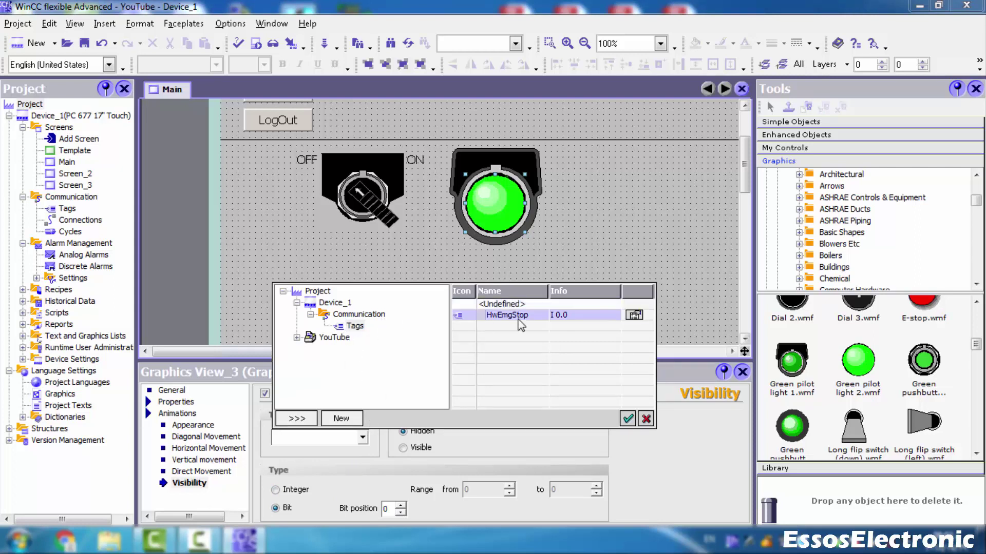
{"action": "left_click", "coordinate": [333, 338]}
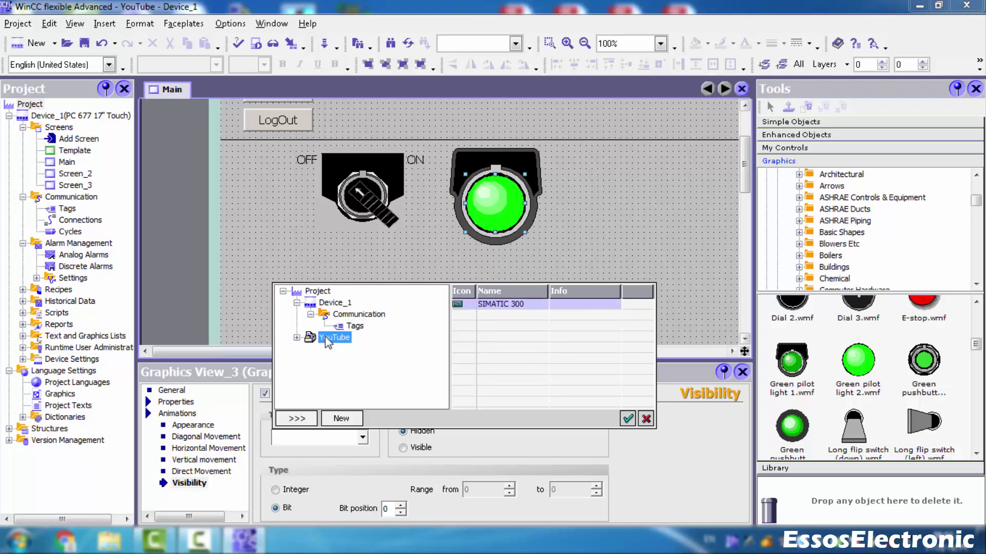
{"action": "left_click", "coordinate": [297, 337]}
{"action": "left_click", "coordinate": [328, 351]}
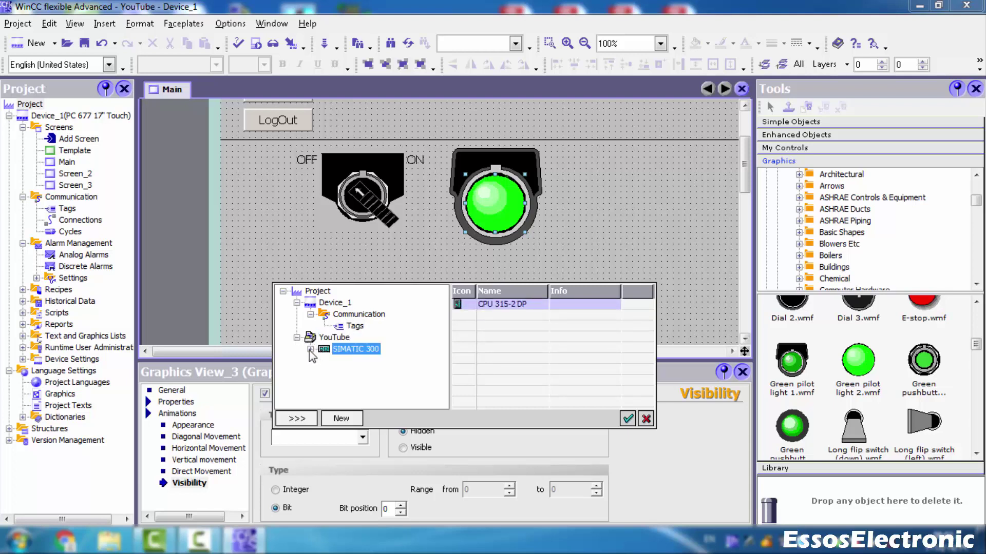
{"action": "left_click", "coordinate": [310, 349]}
{"action": "left_click", "coordinate": [334, 361]}
{"action": "left_click", "coordinate": [324, 361]}
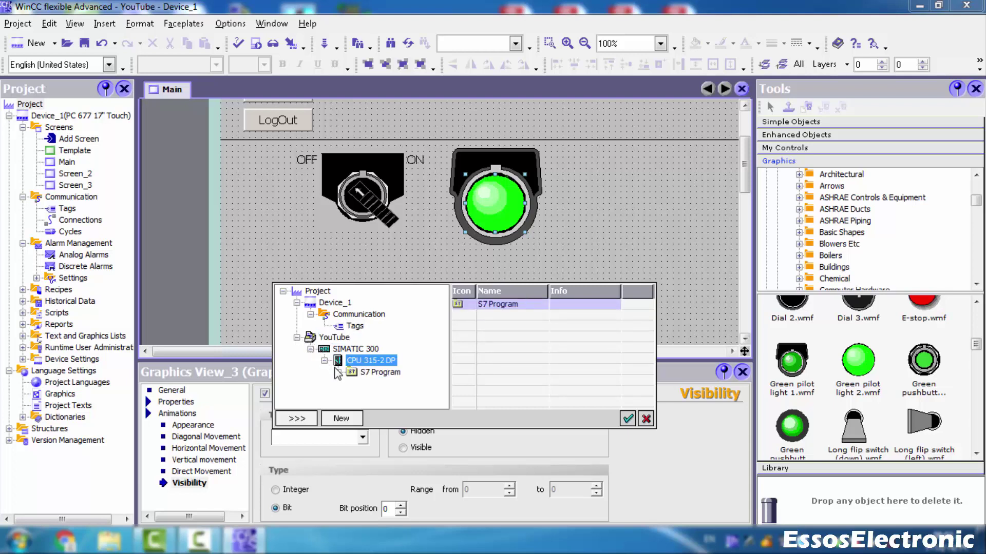
{"action": "left_click", "coordinate": [368, 374]}
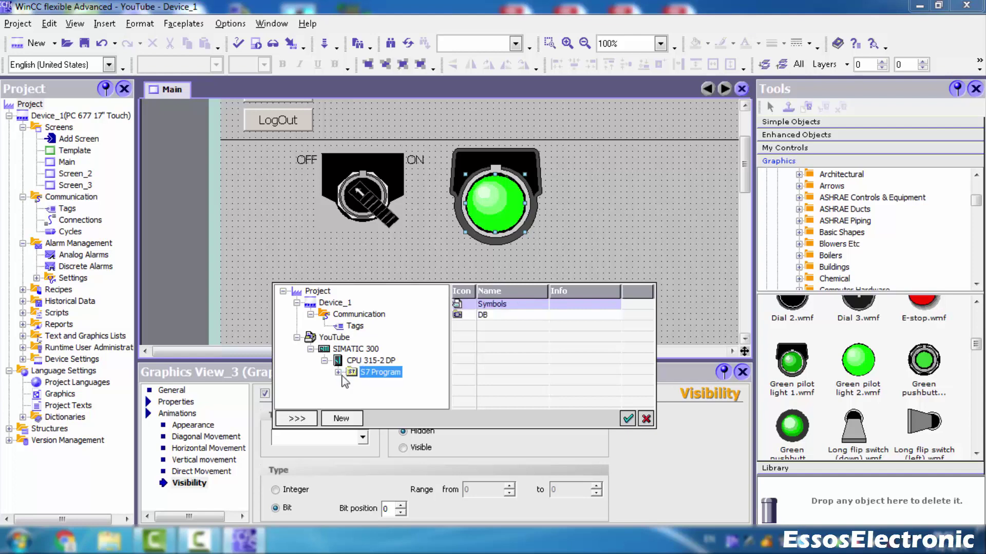
{"action": "double_click", "coordinate": [506, 305]}
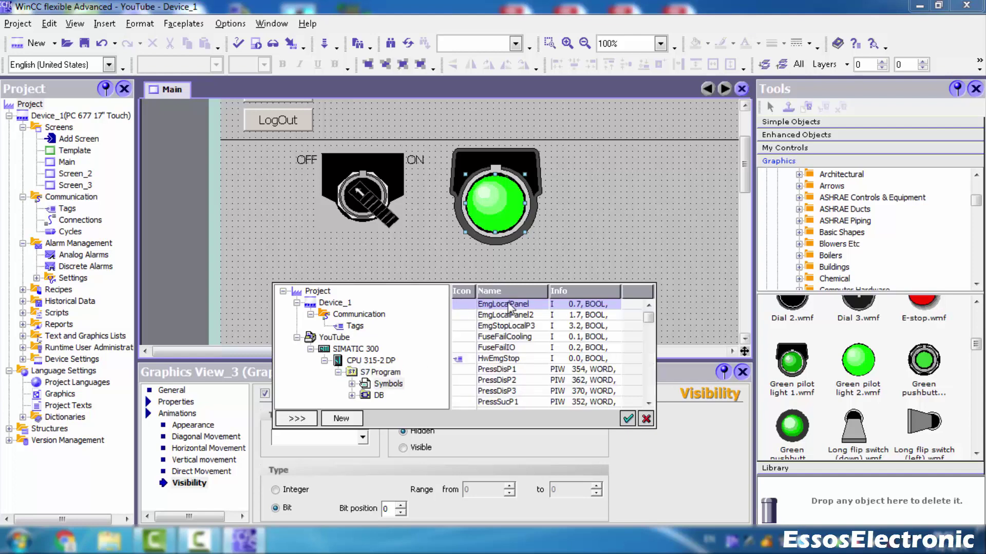
Try to assign the HwEmgStop symbol as the tag for the lamp's Visibility animation.
{"action": "left_click", "coordinate": [470, 359]}
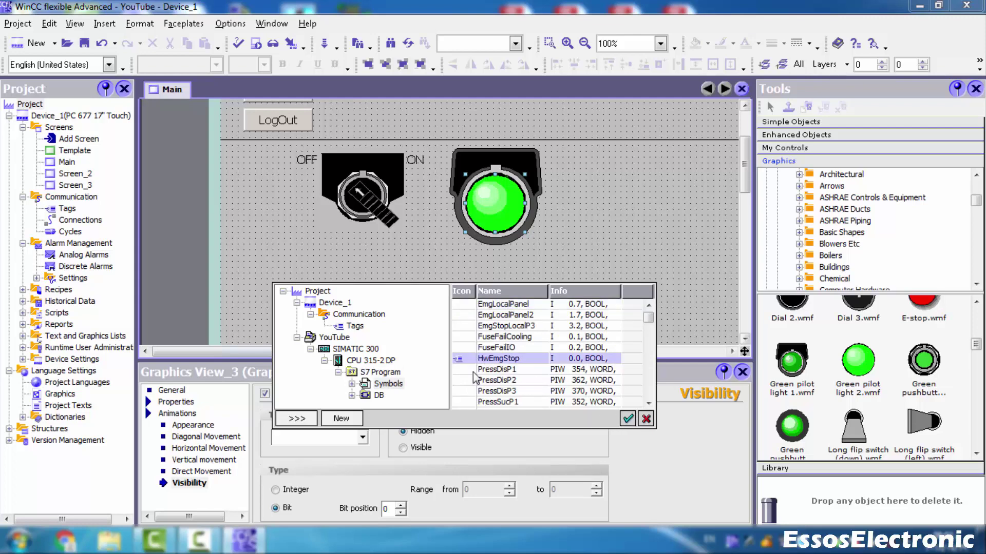
{"action": "mouse_move", "coordinate": [648, 324]}
{"action": "left_mouse_down"}
{"action": "mouse_move", "coordinate": [647, 379]}
{"action": "mouse_move", "coordinate": [648, 320]}
{"action": "left_mouse_up"}
{"action": "left_click", "coordinate": [628, 418]}
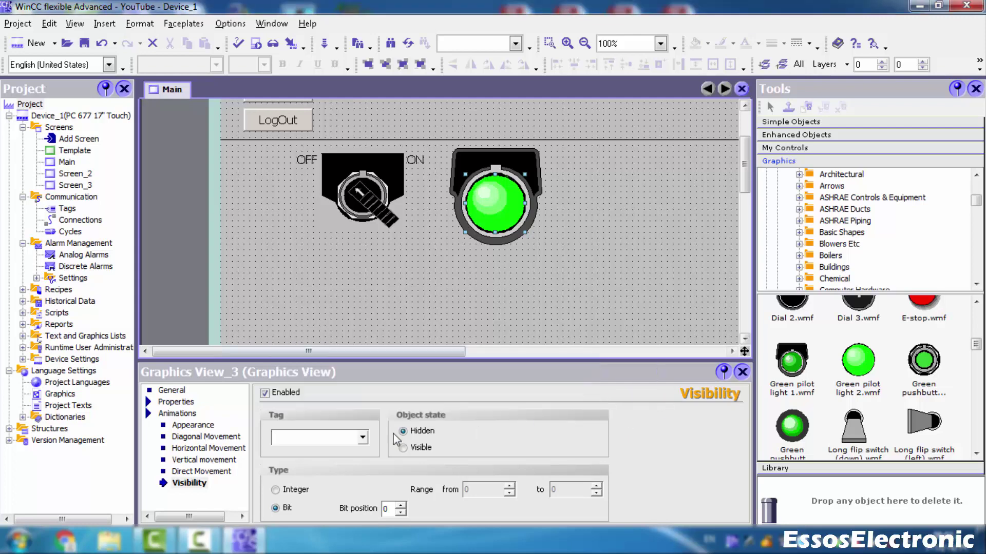
Assign the HwEmgStop symbol as the bright lens's Visibility tag and set its object state to Visible.
{"action": "left_click", "coordinate": [363, 438]}
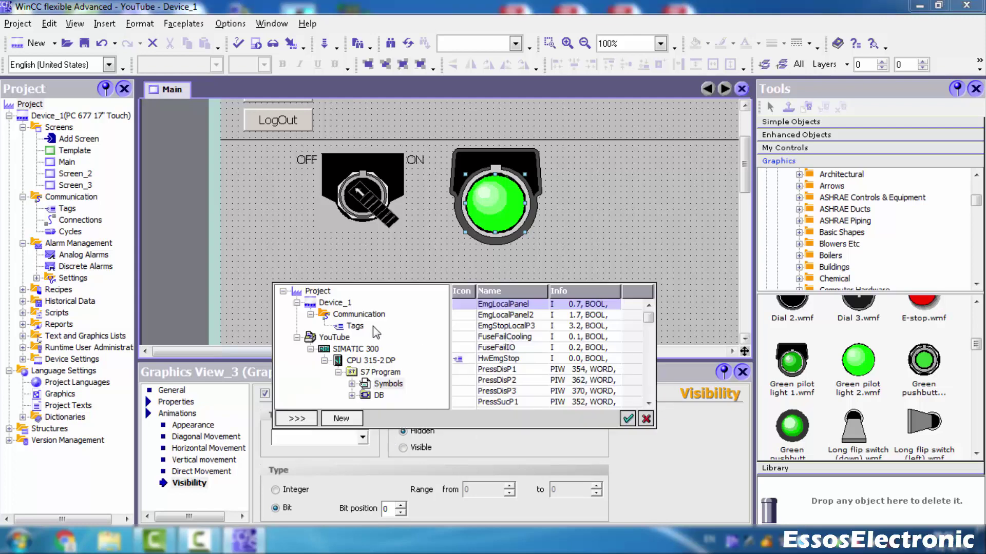
{"action": "double_click", "coordinate": [464, 358]}
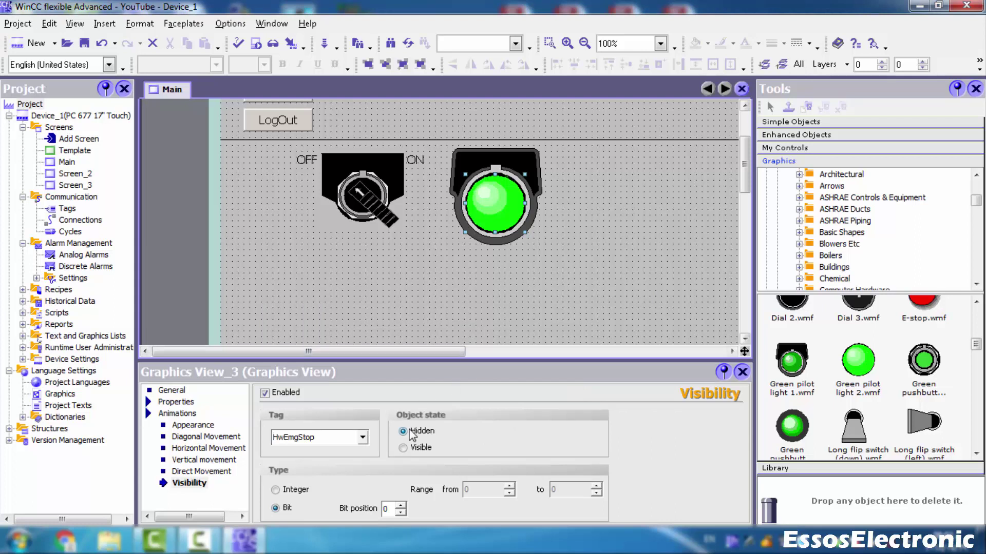
{"action": "left_click", "coordinate": [420, 448]}
{"action": "left_click", "coordinate": [306, 137]}
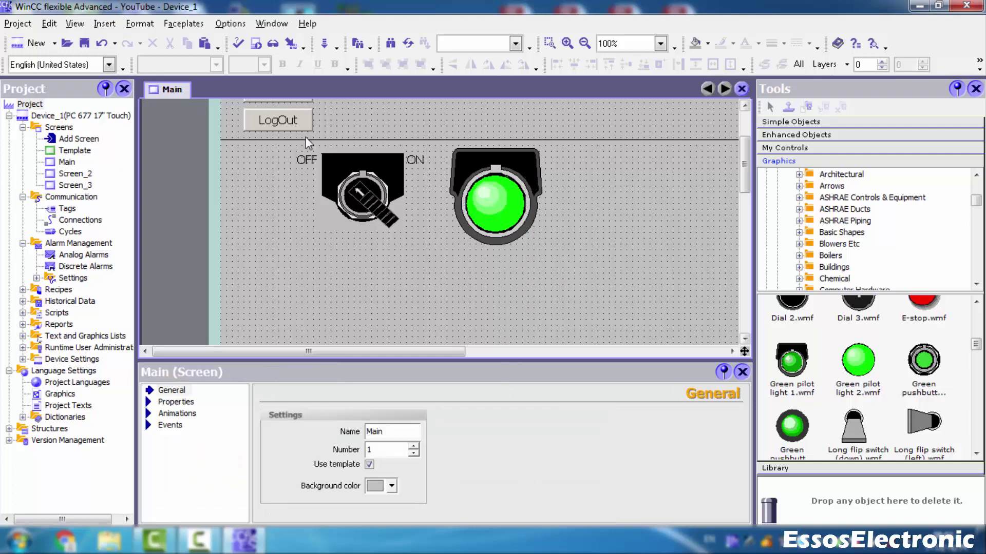
Run the project in the simulated runtime, switch the OFF/ON selector on and off twice to test the lamp, and close the runtime.
{"action": "left_click", "coordinate": [291, 44]}
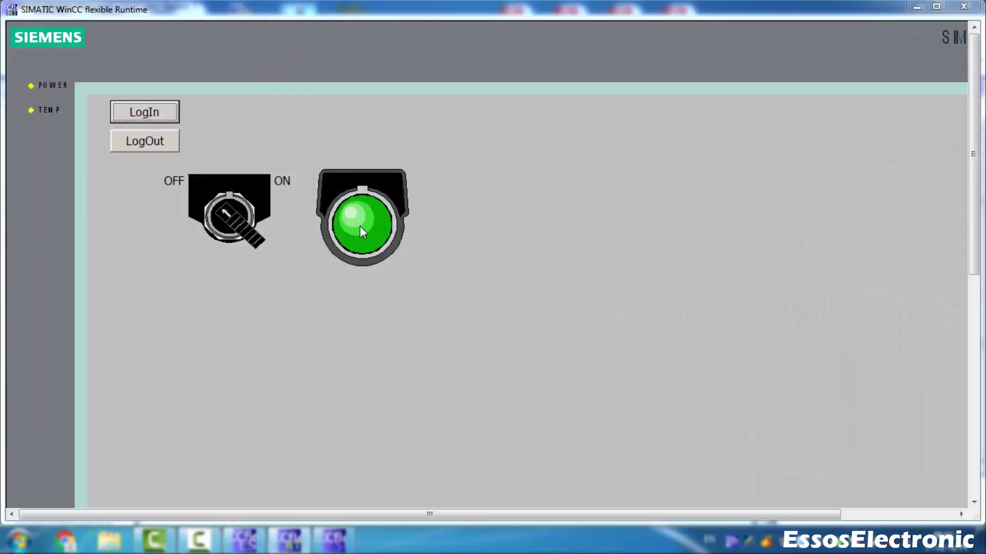
{"action": "left_click", "coordinate": [255, 243]}
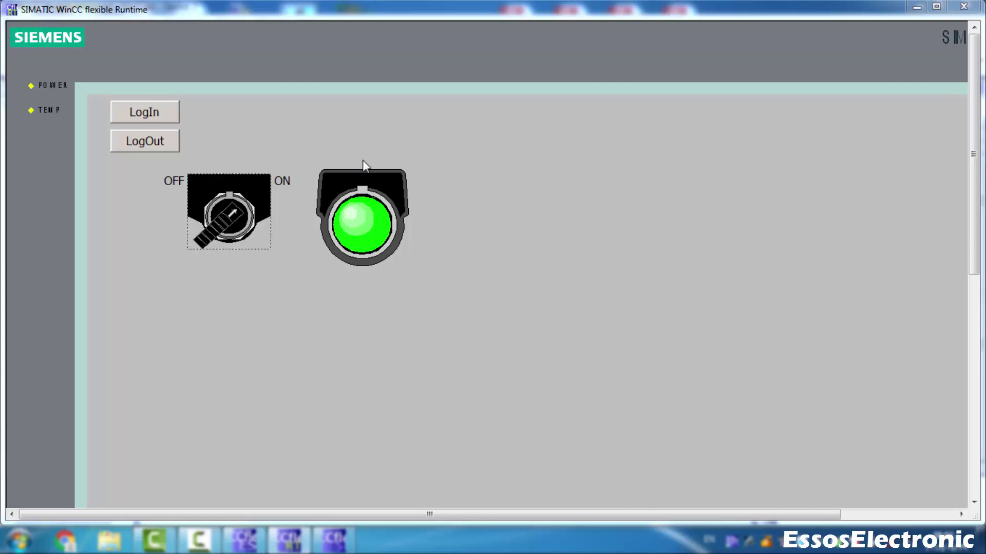
{"action": "left_click", "coordinate": [253, 240]}
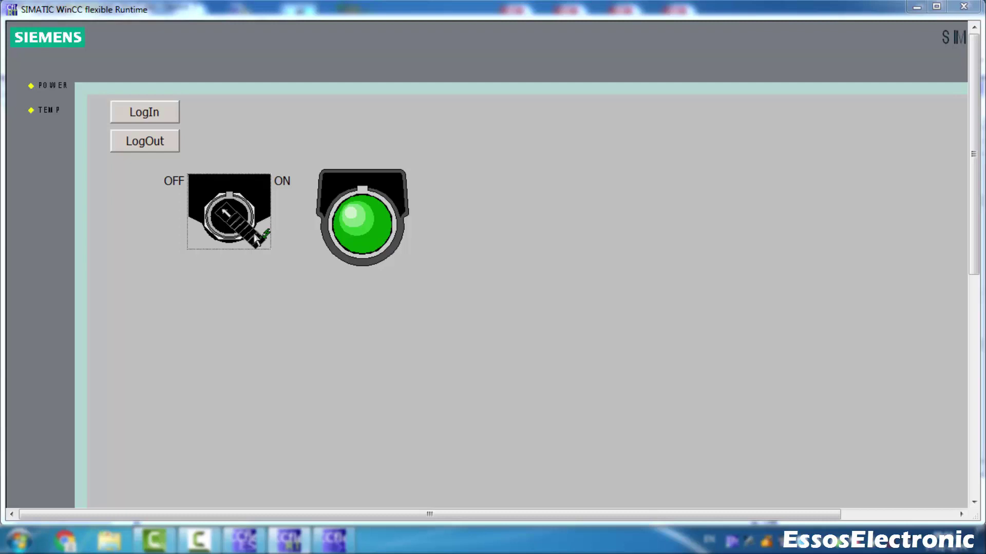
{"action": "left_click", "coordinate": [256, 239]}
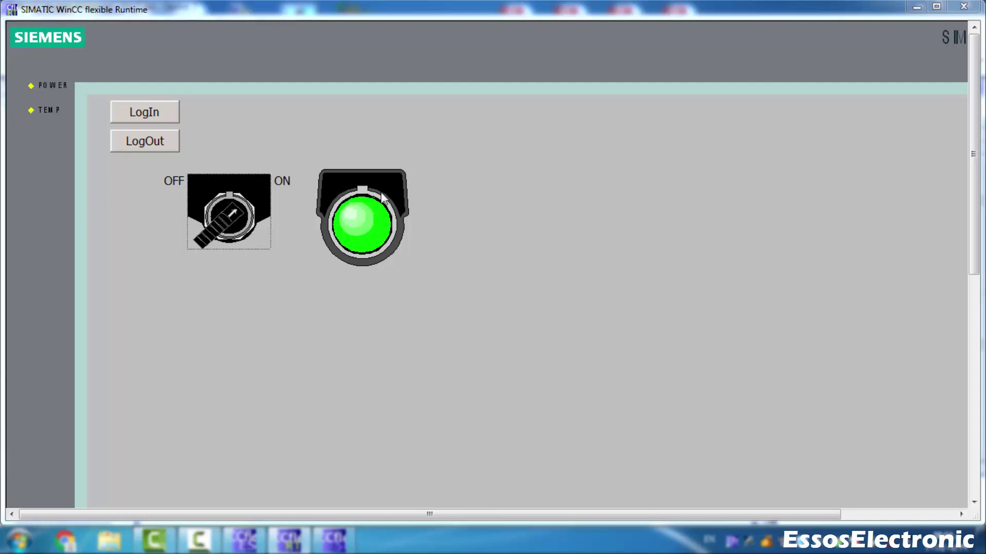
{"action": "left_click", "coordinate": [250, 240]}
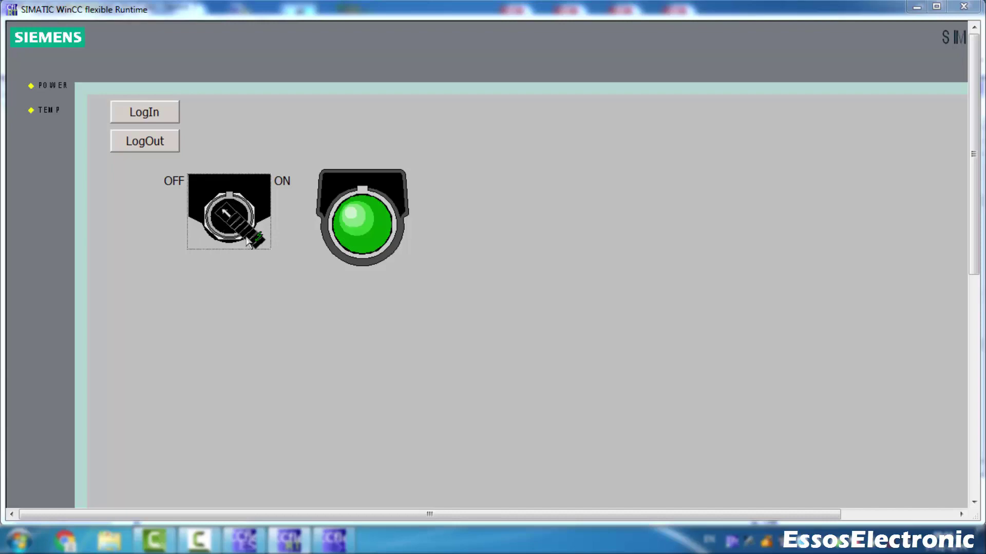
{"action": "left_click", "coordinate": [962, 7]}
Change the bright lens's Visibility tag to the FuseFailIO symbol from the S7 Program and save the project.
{"action": "left_click", "coordinate": [172, 425]}
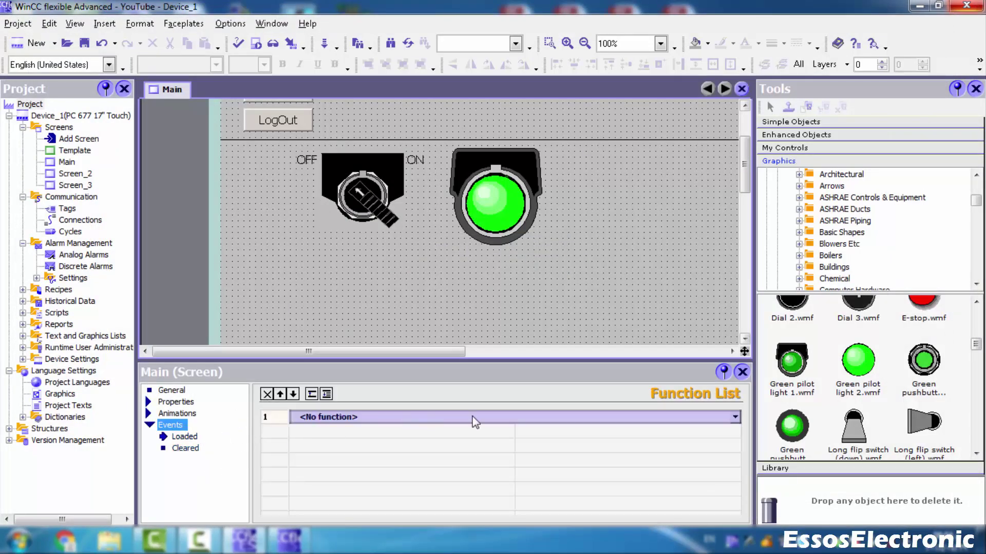
{"action": "left_click", "coordinate": [498, 221]}
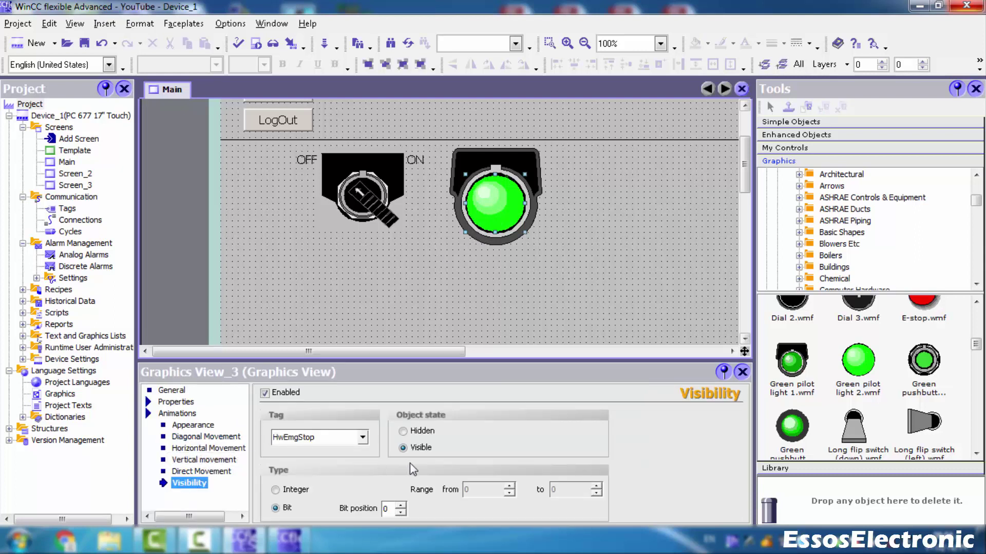
{"action": "left_click", "coordinate": [364, 438]}
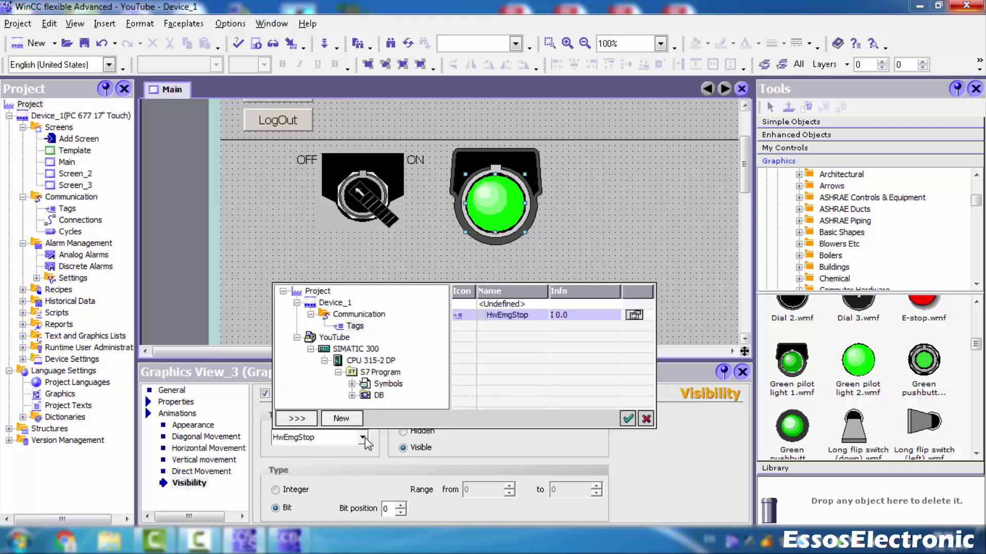
{"action": "left_click", "coordinate": [376, 387]}
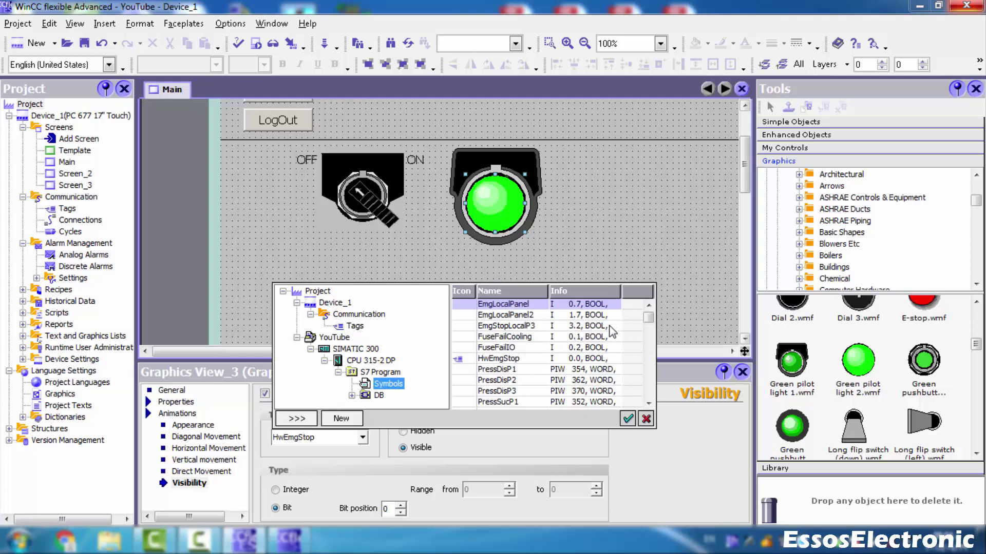
{"action": "double_click", "coordinate": [513, 348]}
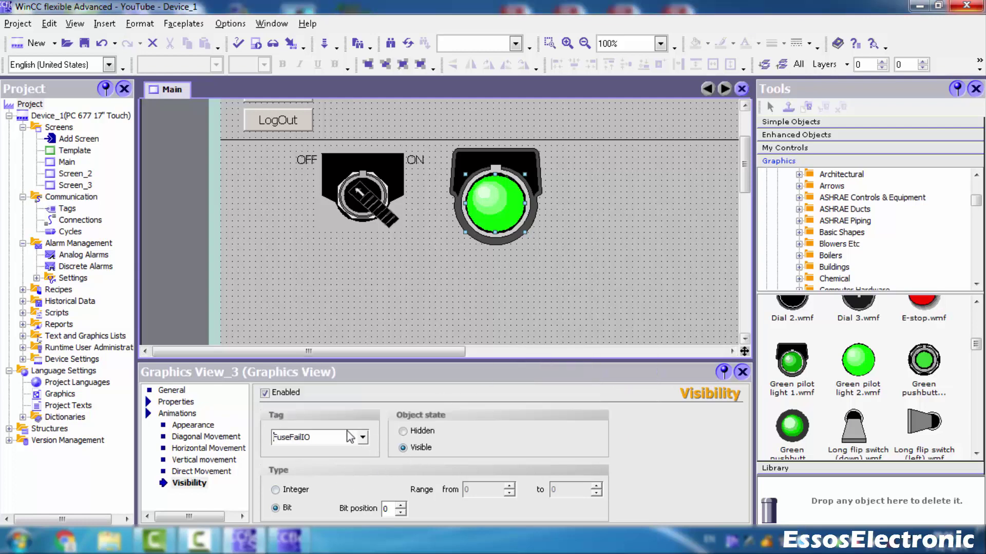
{"action": "left_click", "coordinate": [84, 43]}
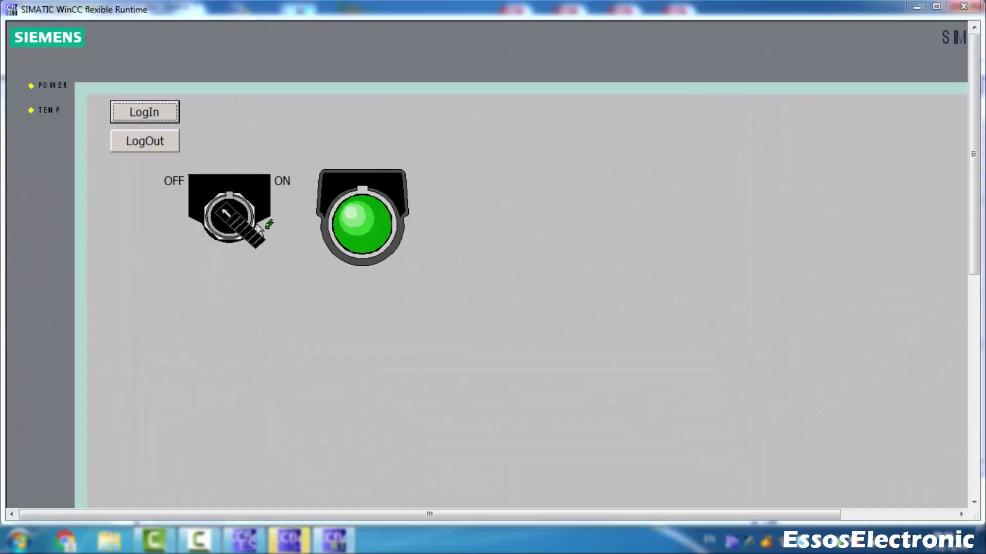
Turn the OFF/ON selector on and back off in the simulated runtime to check whether the lamp still responds.
{"action": "left_click", "coordinate": [240, 232]}
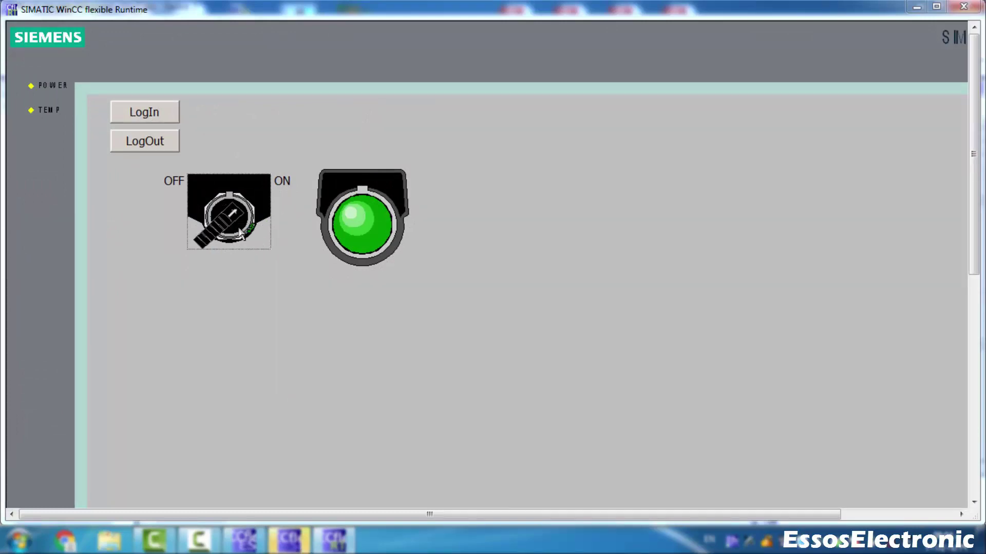
{"action": "left_click", "coordinate": [208, 191]}
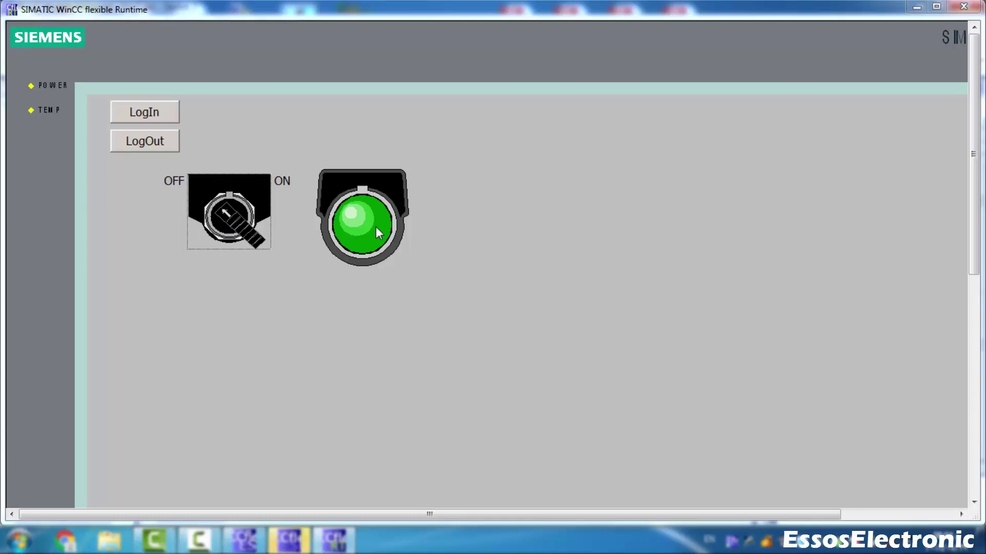
Move the Runtime Simulator clear of the lamp and add the HwEmgStop and FuseFailIO tags to its table.
{"action": "left_click", "coordinate": [290, 540]}
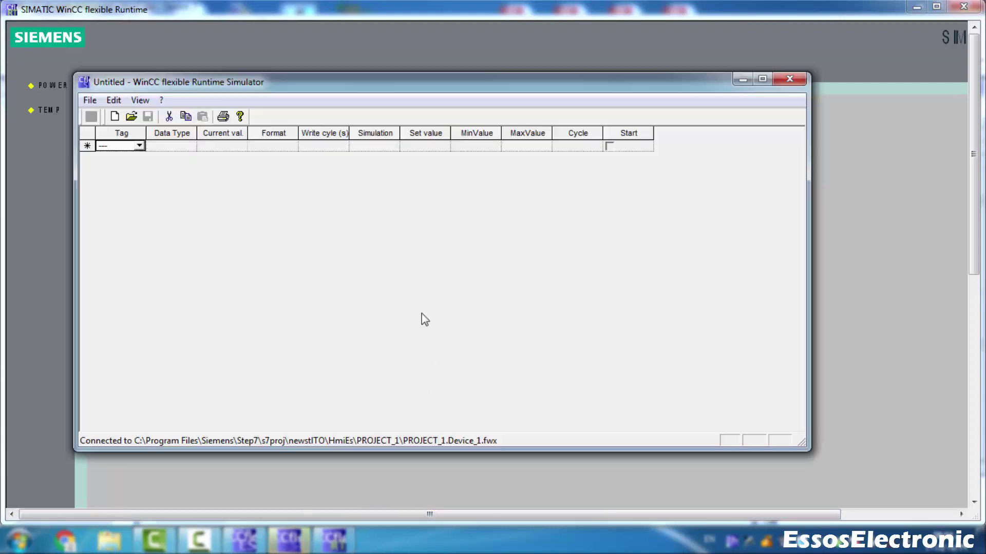
{"action": "left_click_drag", "start_coordinate": [424, 92], "coordinate": [554, 317]}
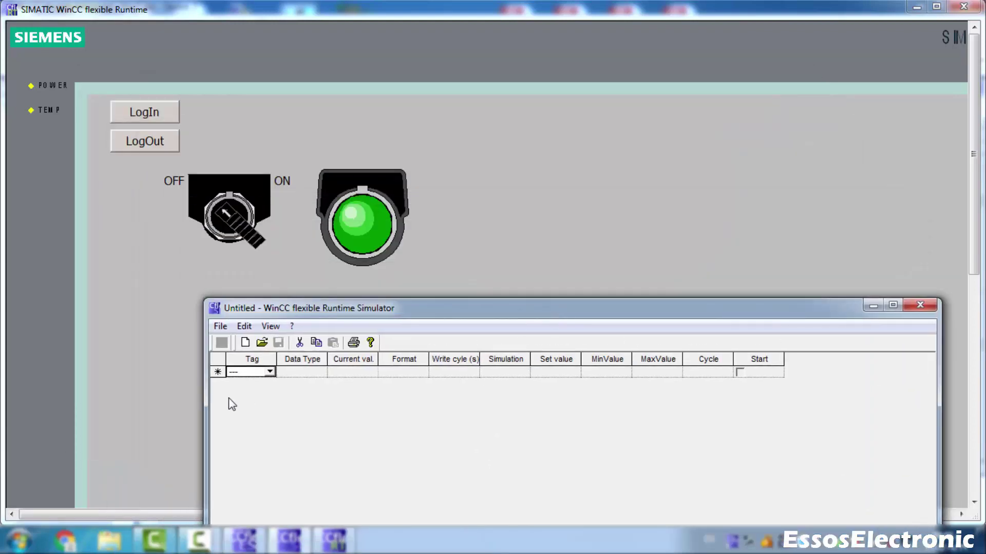
{"action": "left_click", "coordinate": [269, 372]}
{"action": "left_click", "coordinate": [269, 384]}
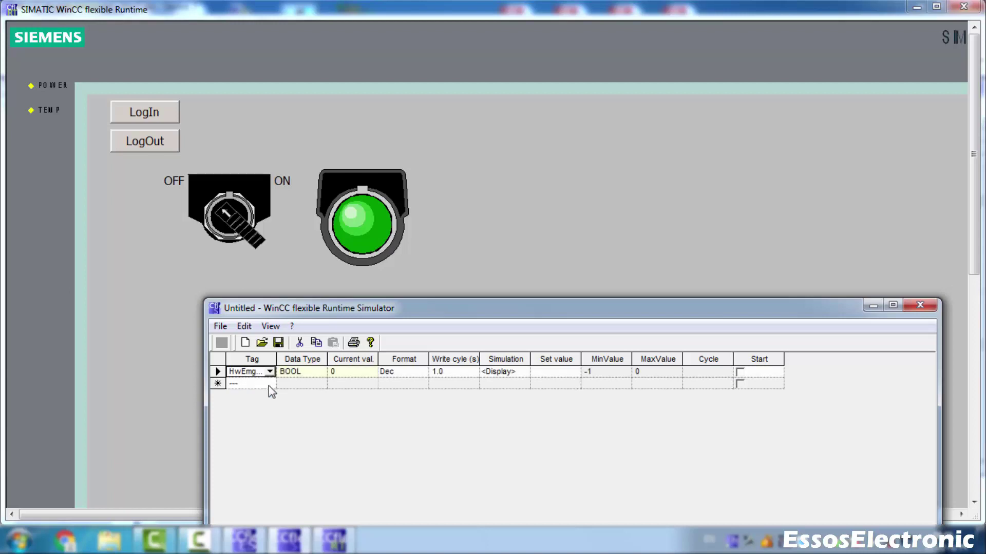
{"action": "left_click", "coordinate": [271, 383]}
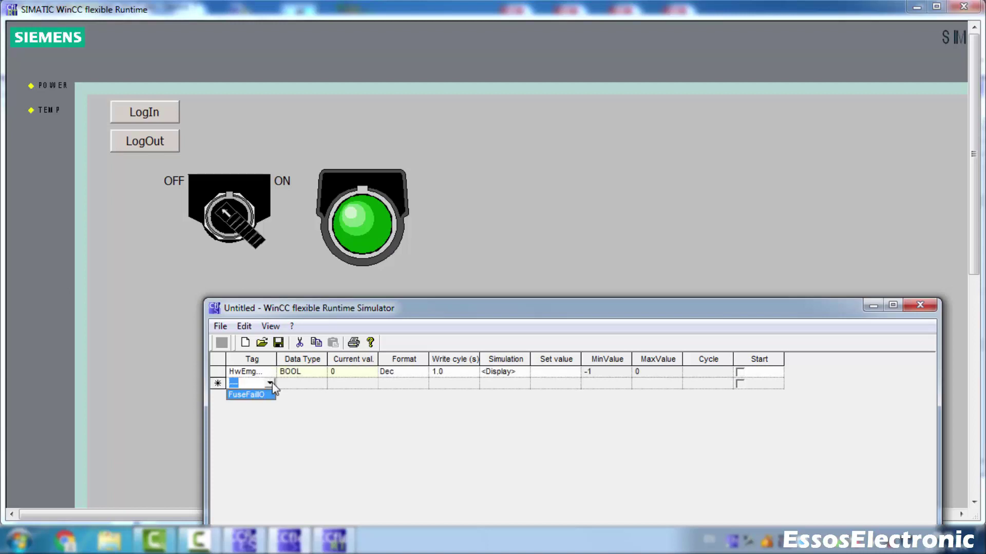
{"action": "left_click", "coordinate": [266, 396]}
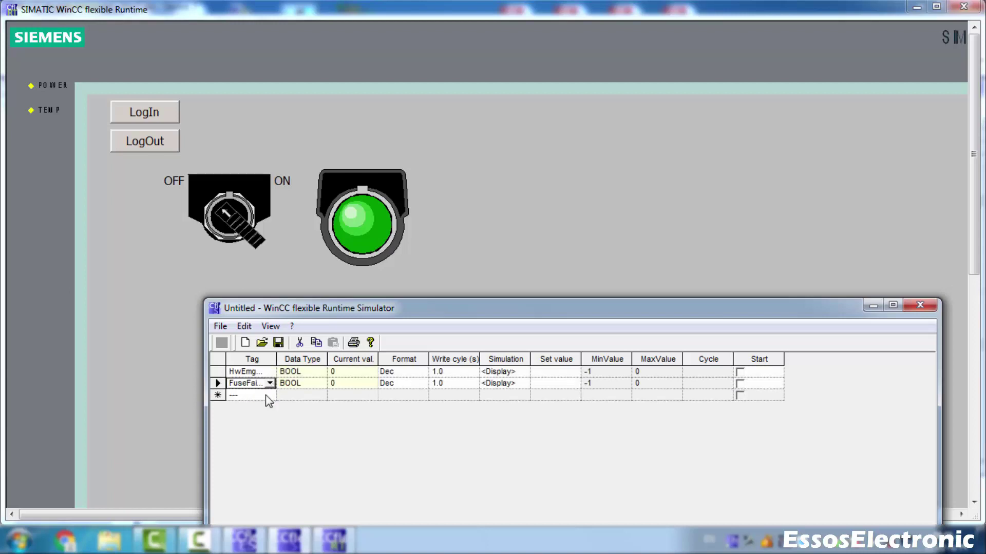
Test the lamp by setting the simulated FuseFailIO value to 1, 0 and 1 again.
{"action": "left_click", "coordinate": [561, 385]}
{"action": "type", "text": "1"}
{"action": "key", "text": "Return"}
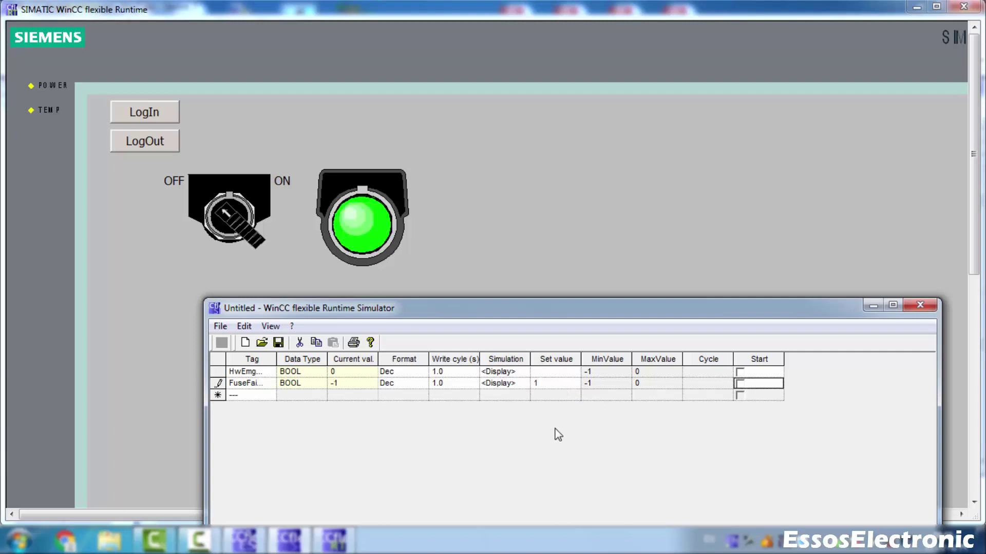
{"action": "left_click", "coordinate": [554, 385]}
{"action": "type", "text": "0"}
{"action": "key", "text": "Return"}
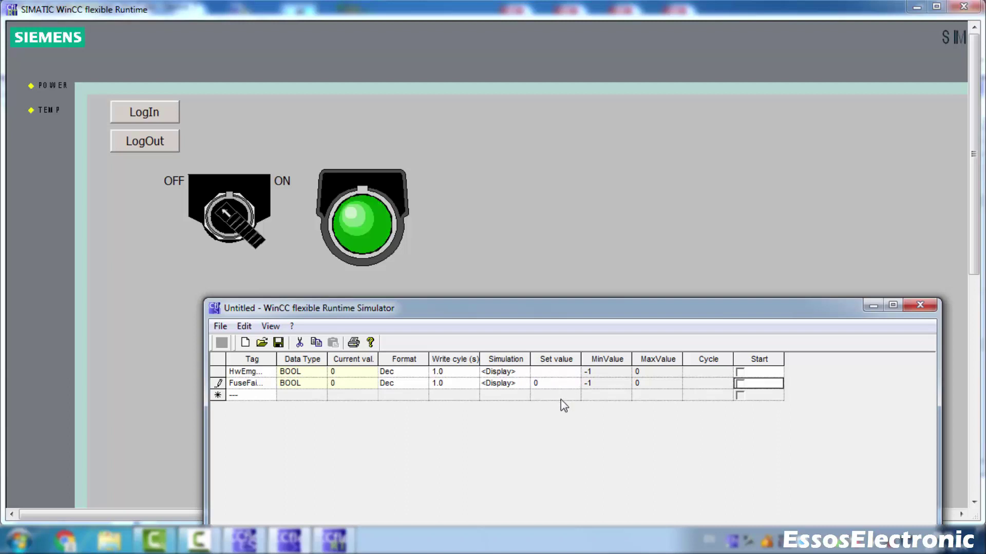
{"action": "left_click", "coordinate": [552, 386]}
{"action": "type", "text": "1"}
{"action": "key", "text": "Return"}
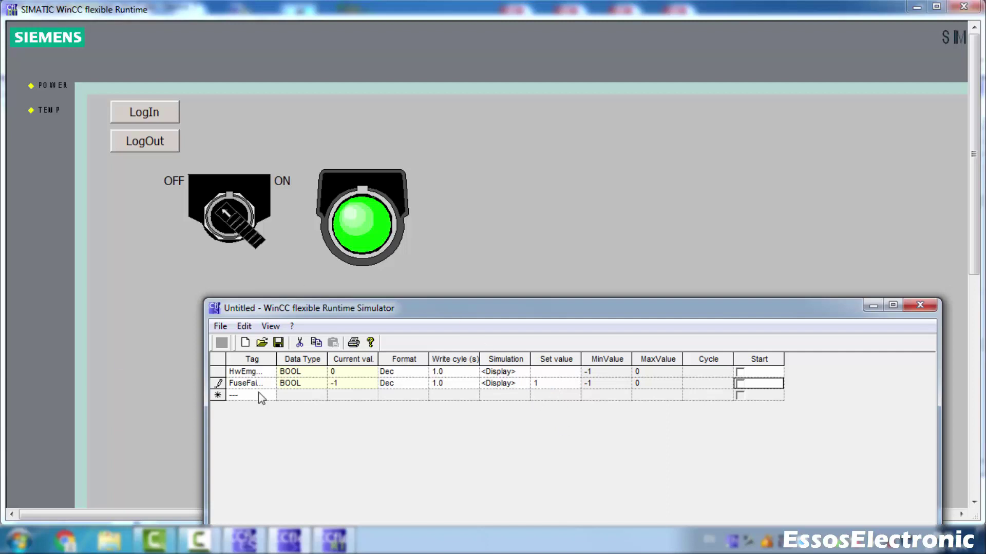
Close the Runtime Simulator without saving its table and deselect the lens on the Main screen.
{"action": "left_click", "coordinate": [921, 304]}
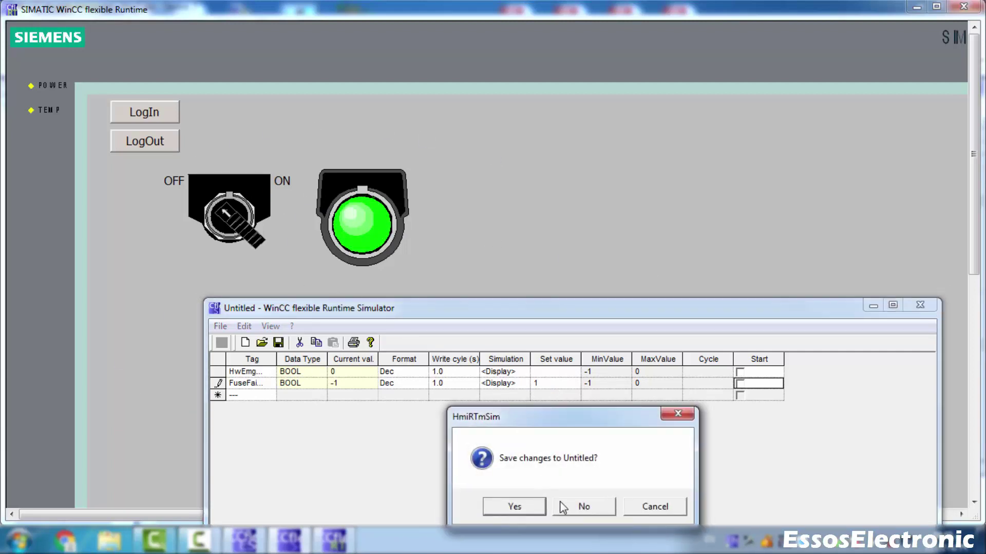
{"action": "left_click", "coordinate": [583, 507]}
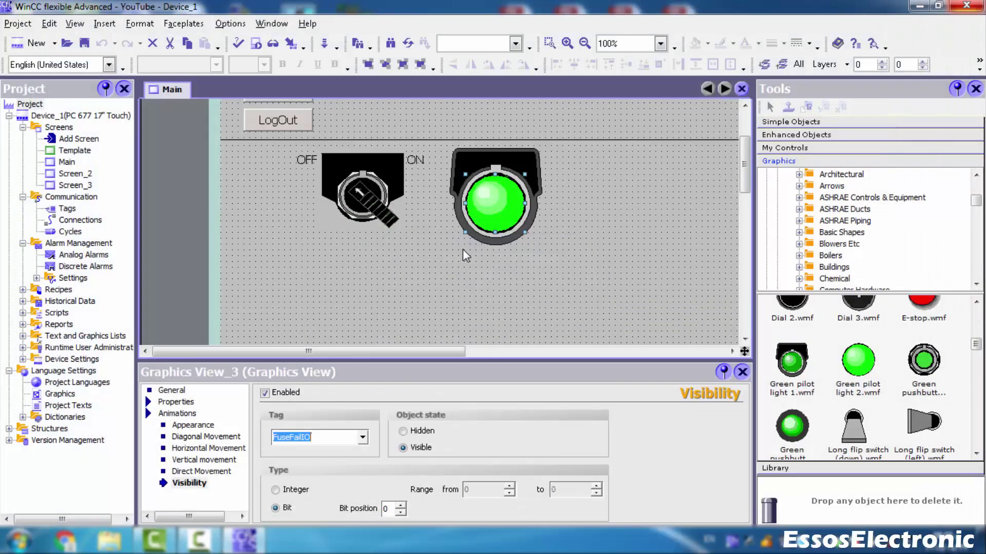
{"action": "left_click", "coordinate": [594, 234]}
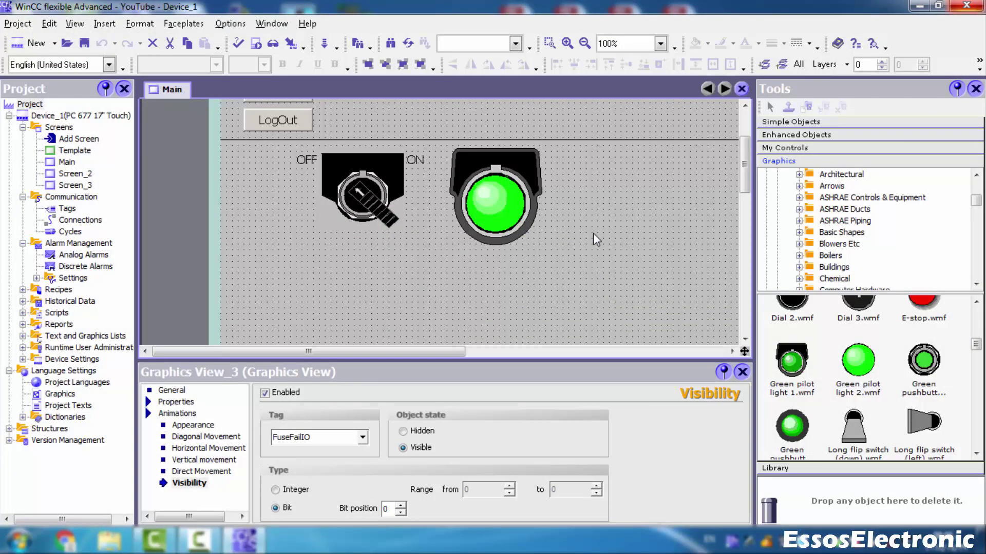